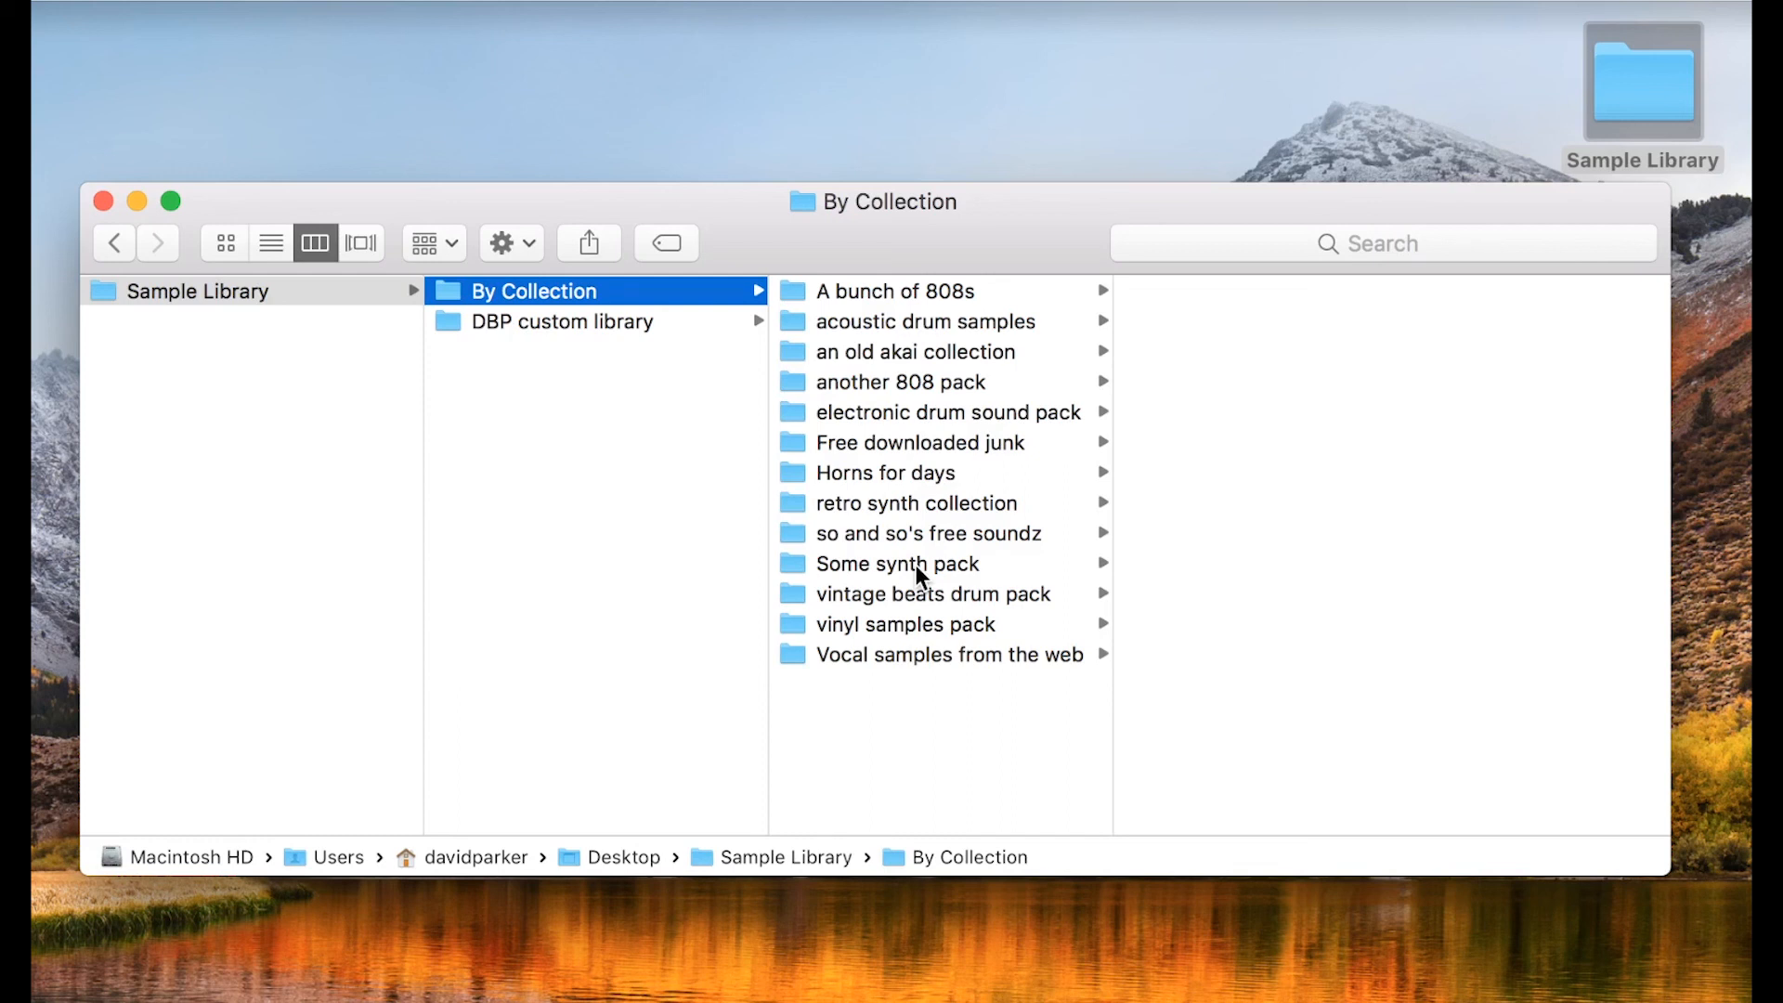
Compare the pack folders in By Collection, including Some synth pack, with the category folders in DBP custom library
click(915, 565)
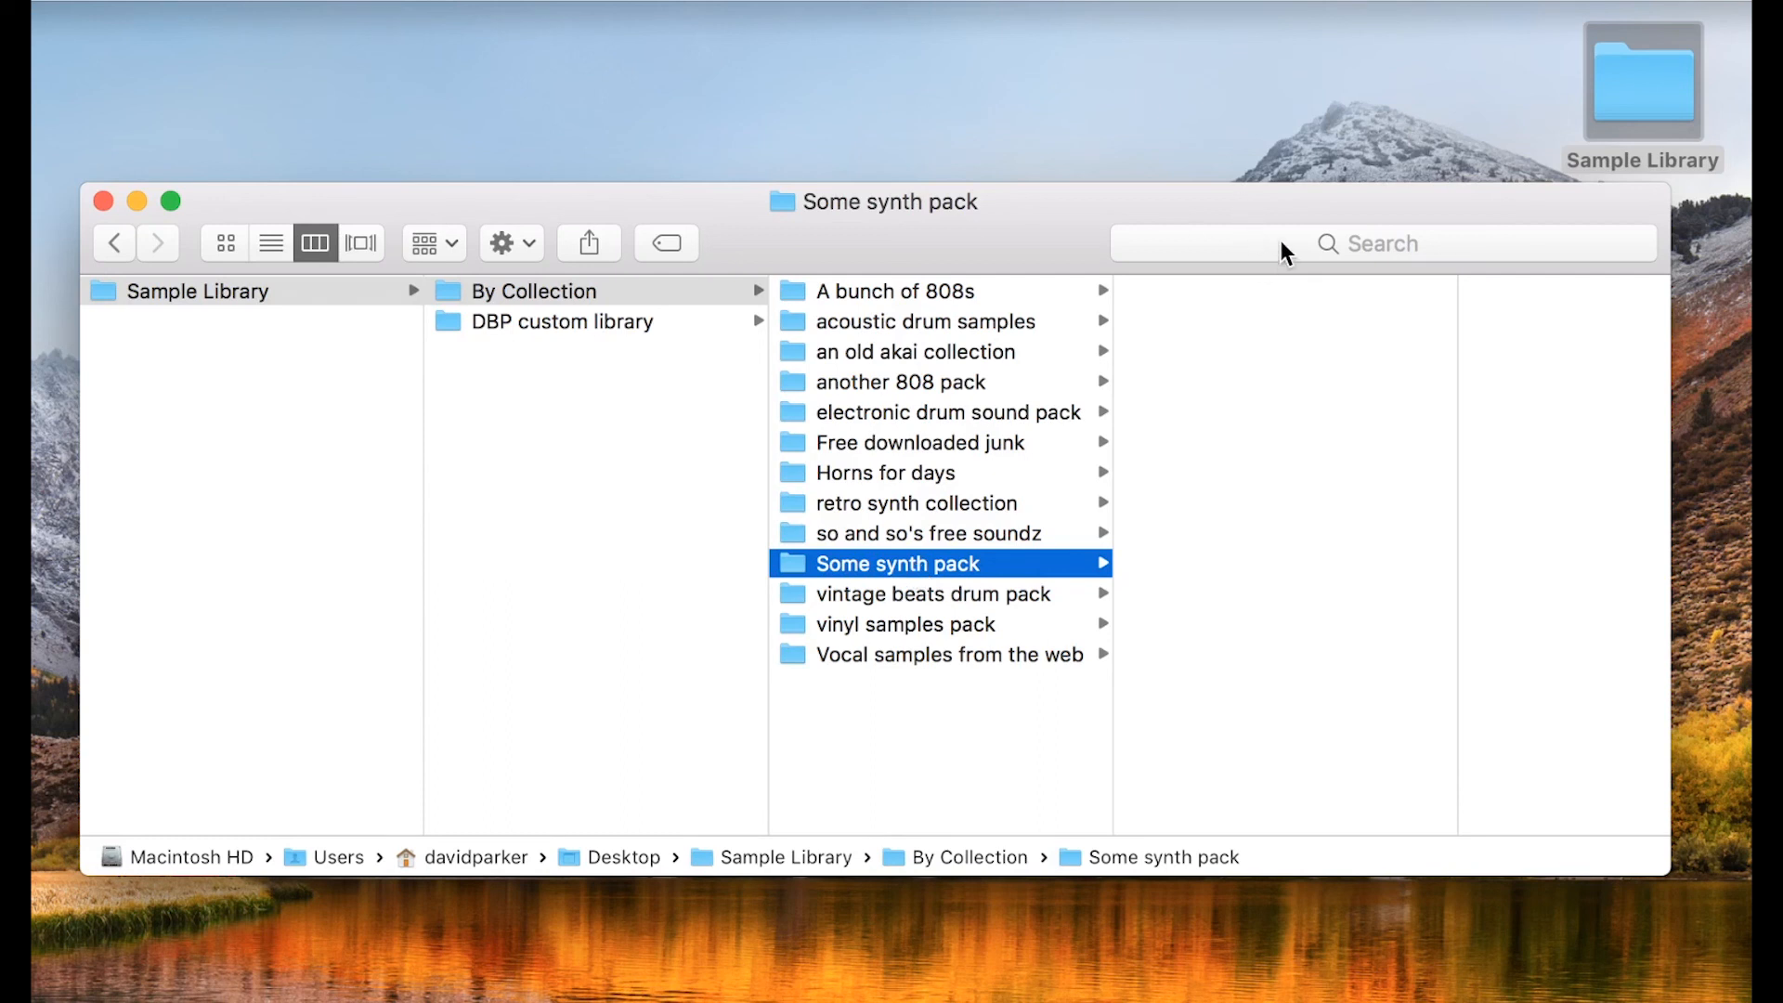
mouse_move(1005, 254)
mouse_down()
mouse_move(1014, 275)
mouse_move(1031, 255)
mouse_move(1031, 278)
mouse_up()
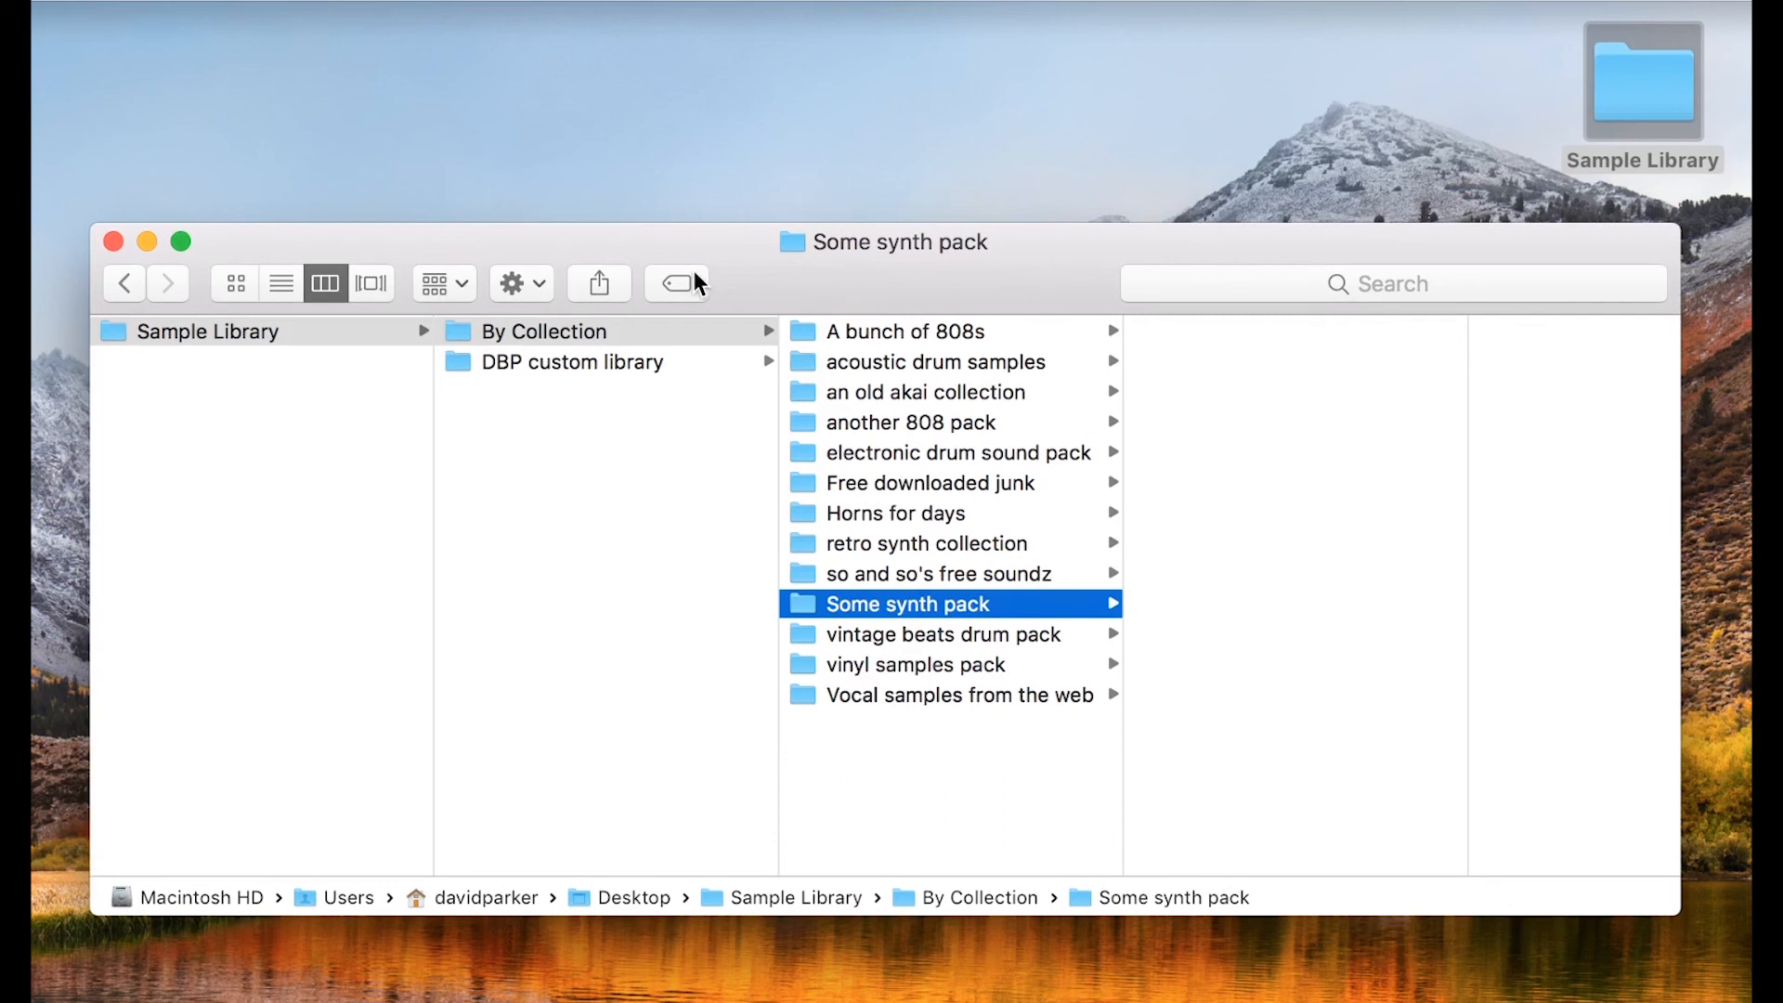
click(594, 364)
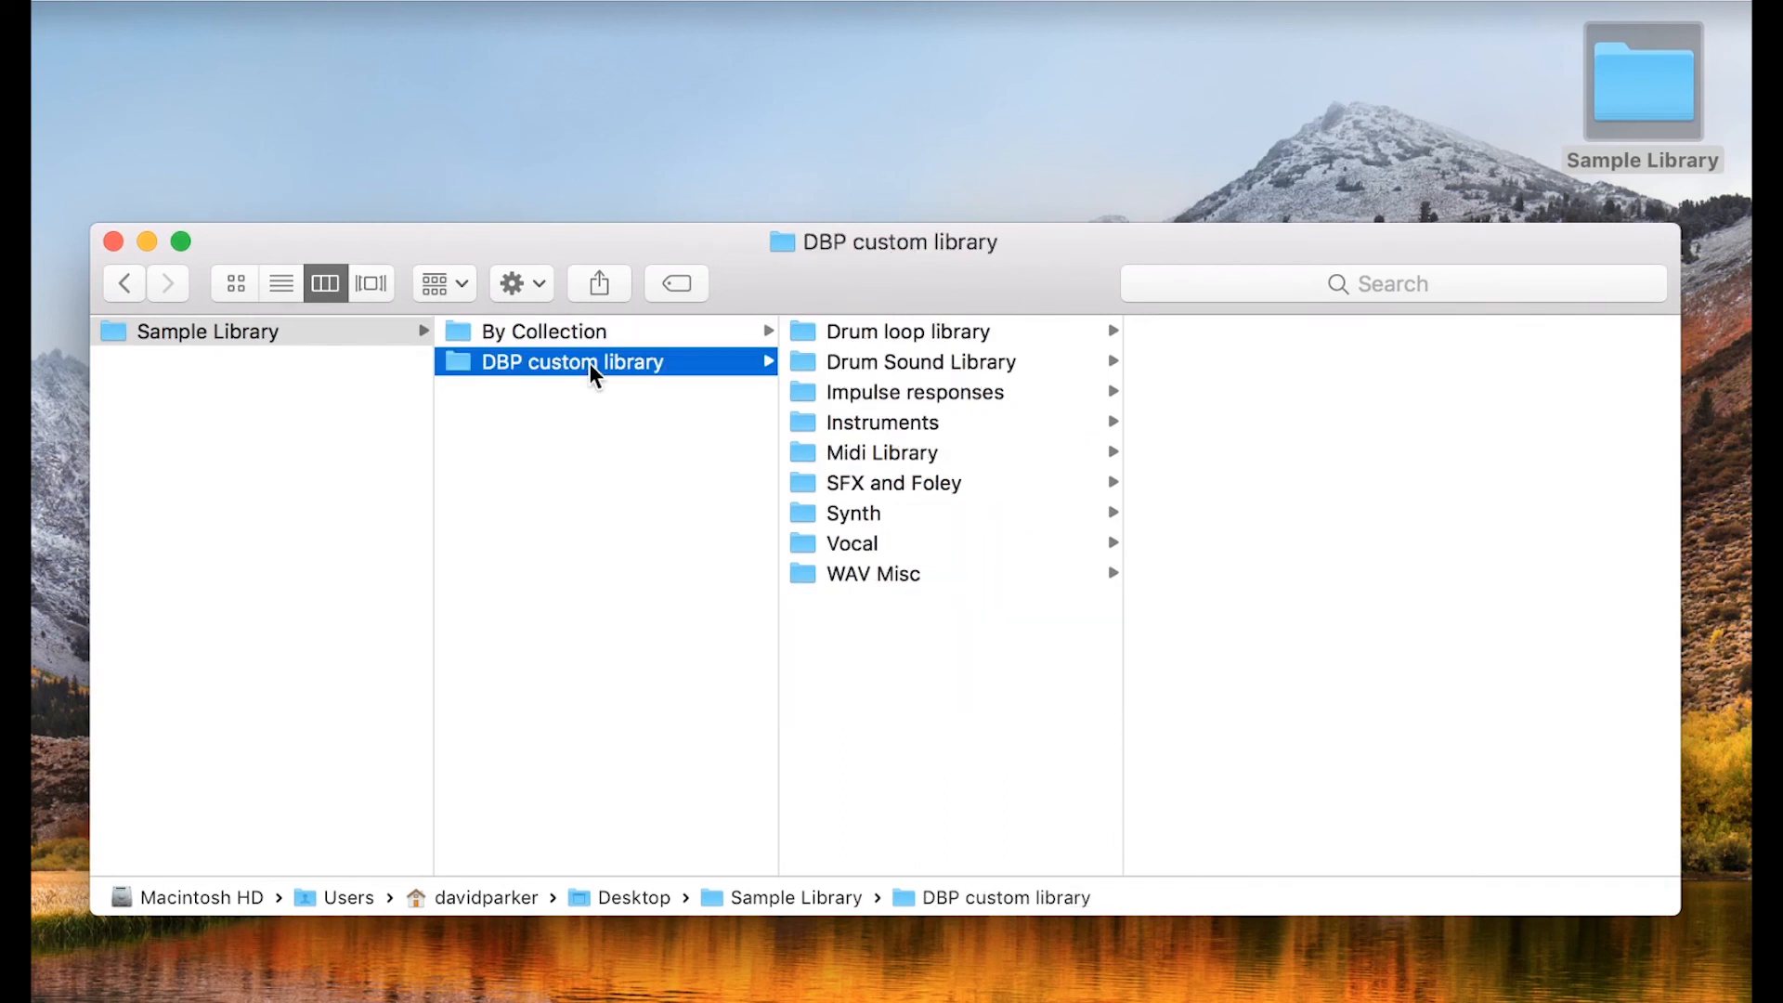
drag(916, 282, 917, 258)
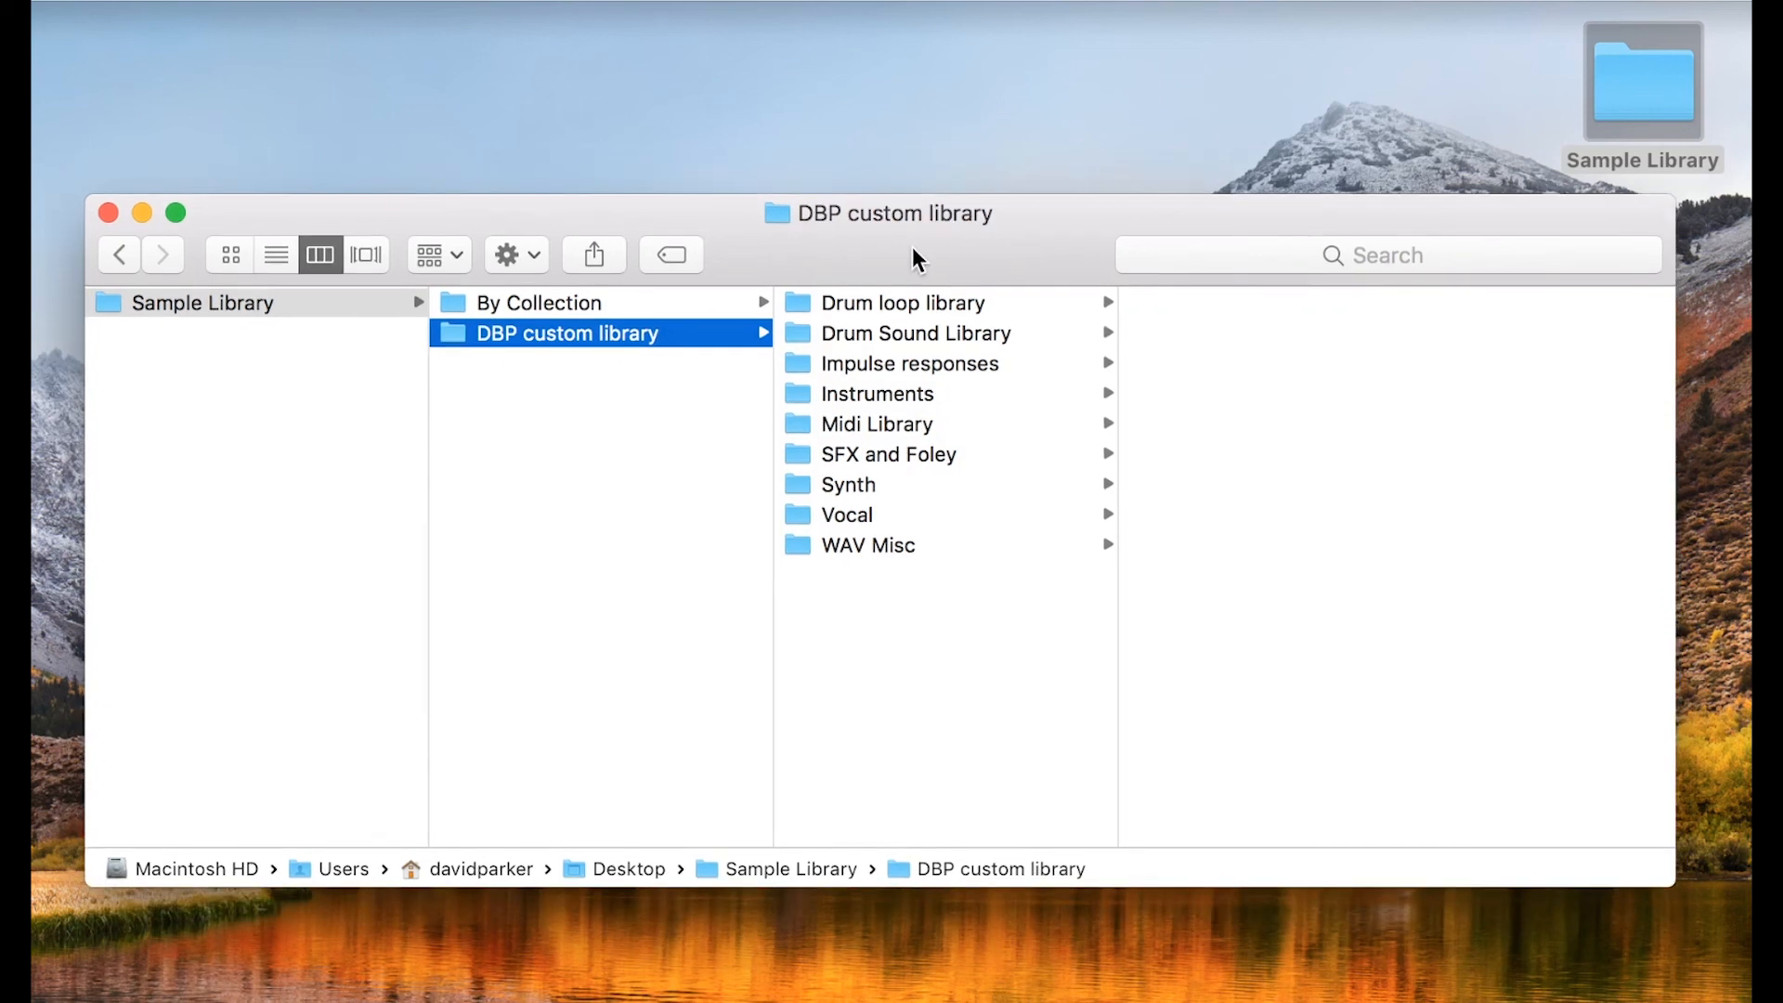
click(616, 304)
click(630, 334)
drag(1029, 261, 1034, 289)
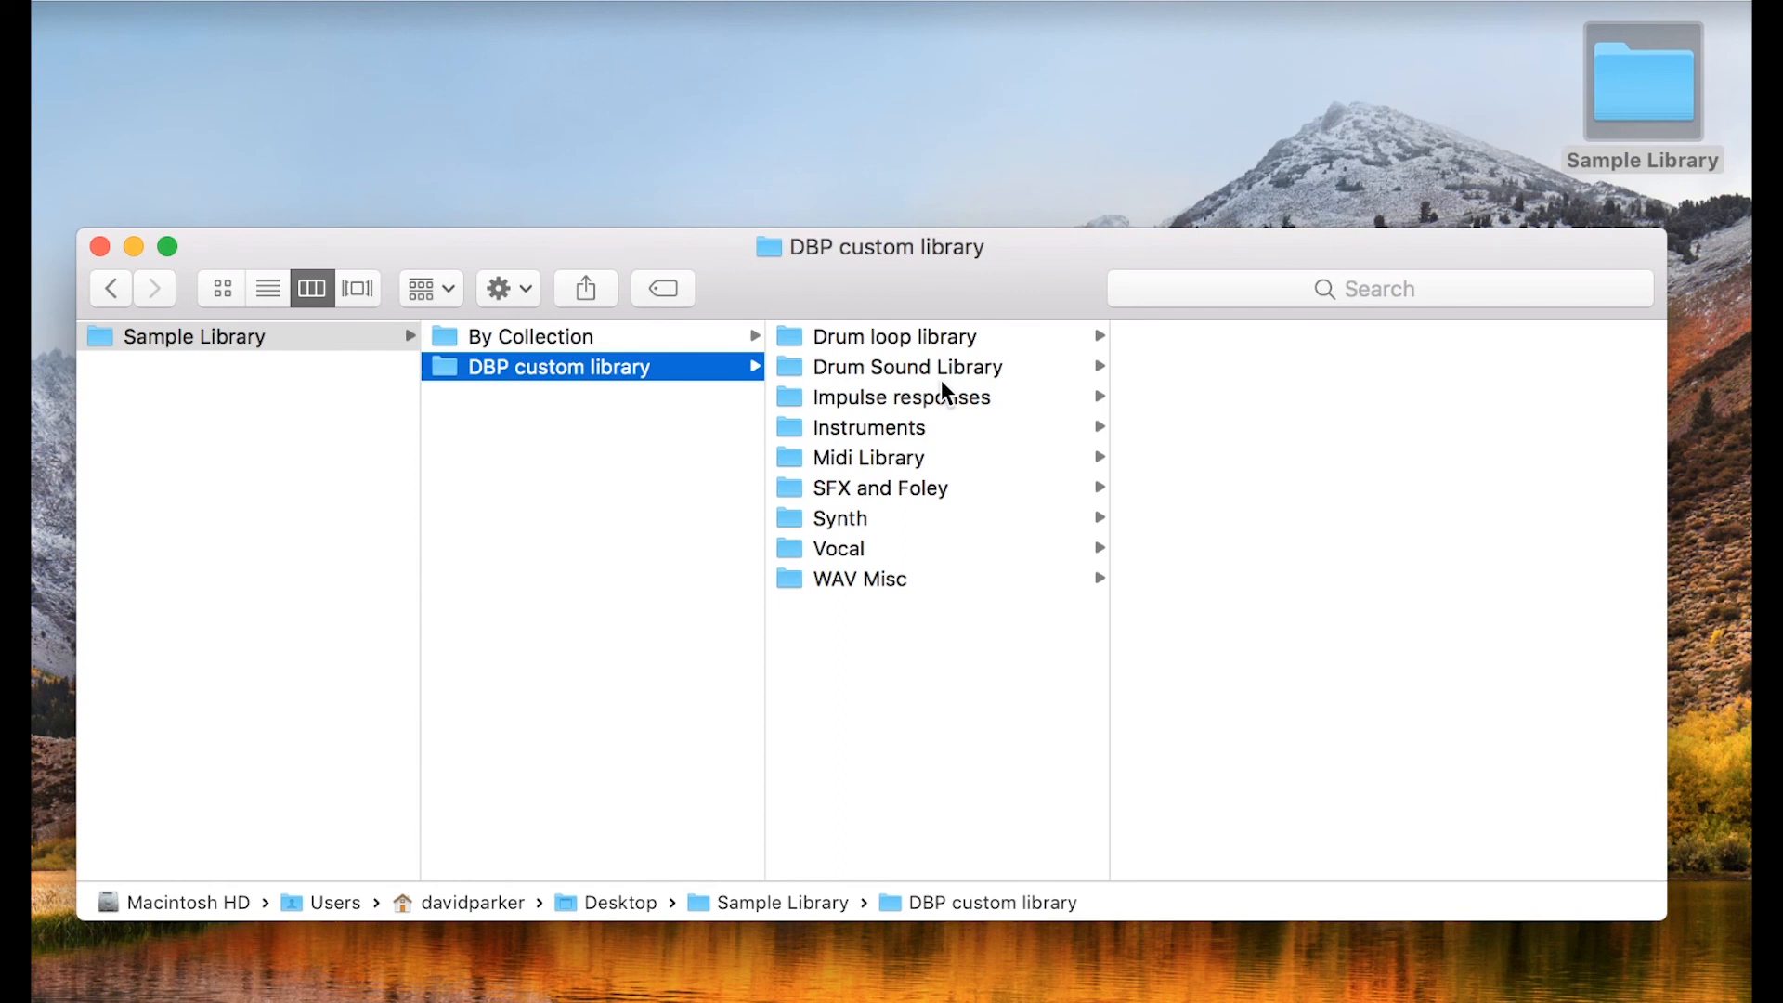
drag(1003, 300, 1006, 283)
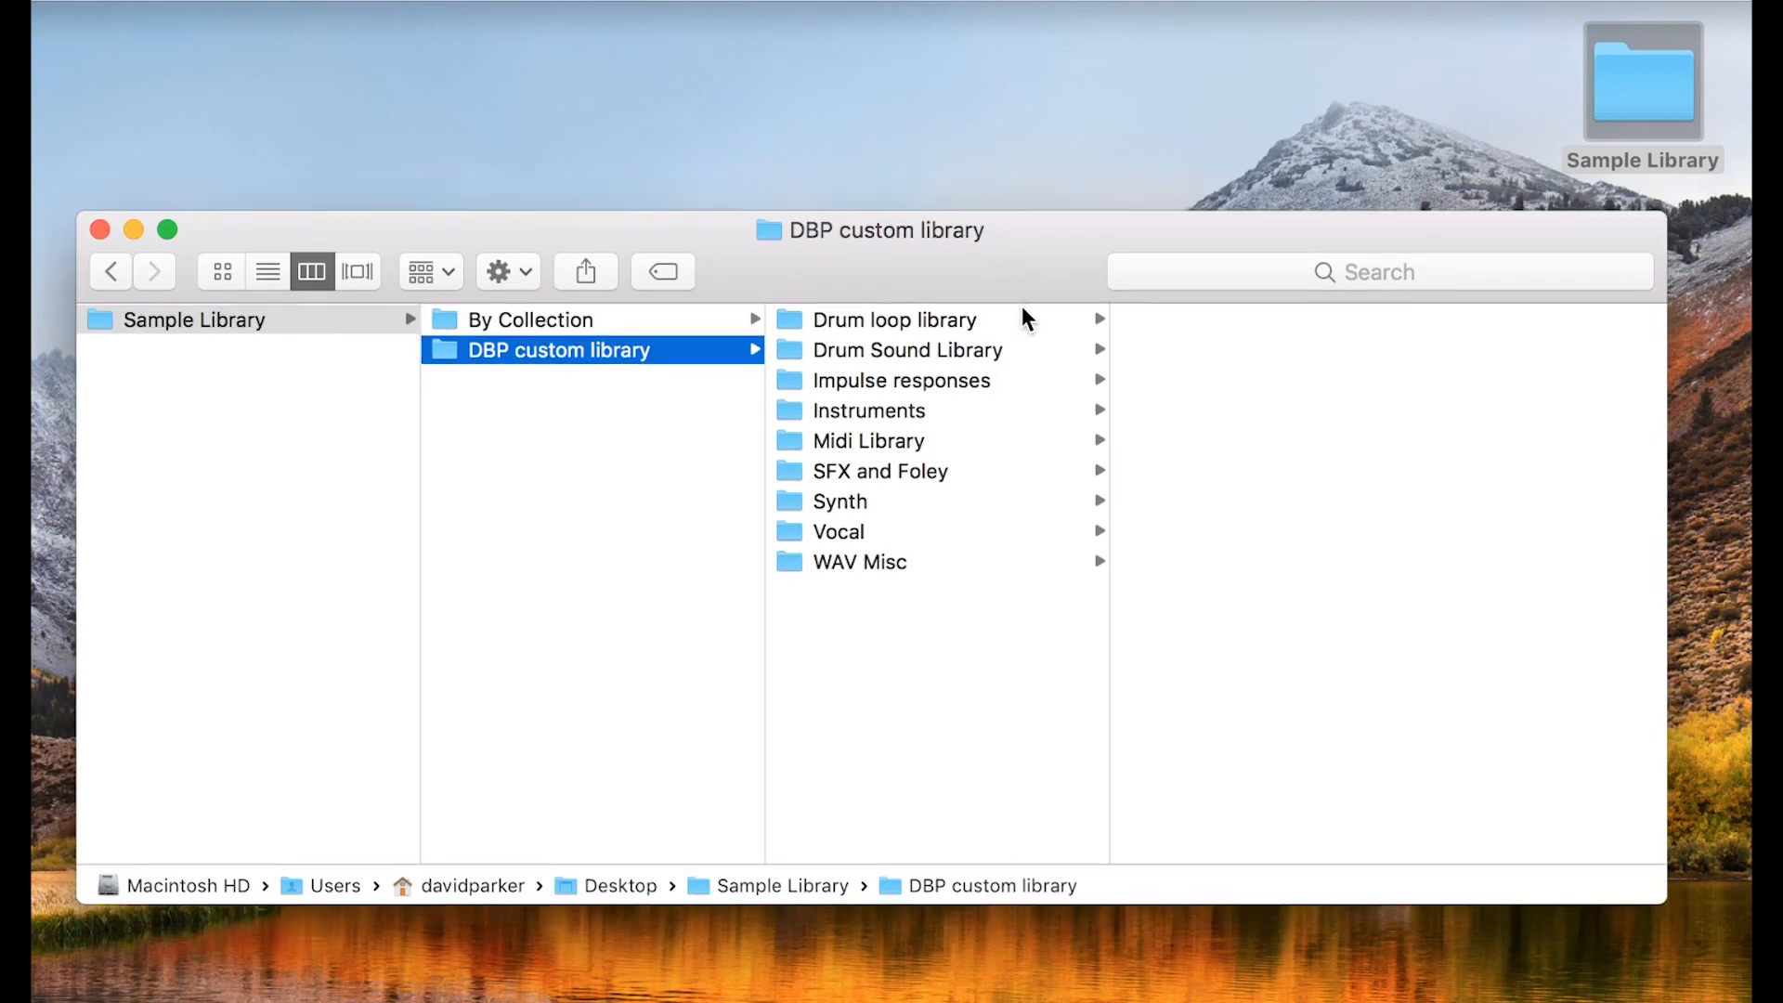
Browse the Drum loop library folder and its acoustic-real, electronic, percussion and vinyl loop subfolders
click(926, 325)
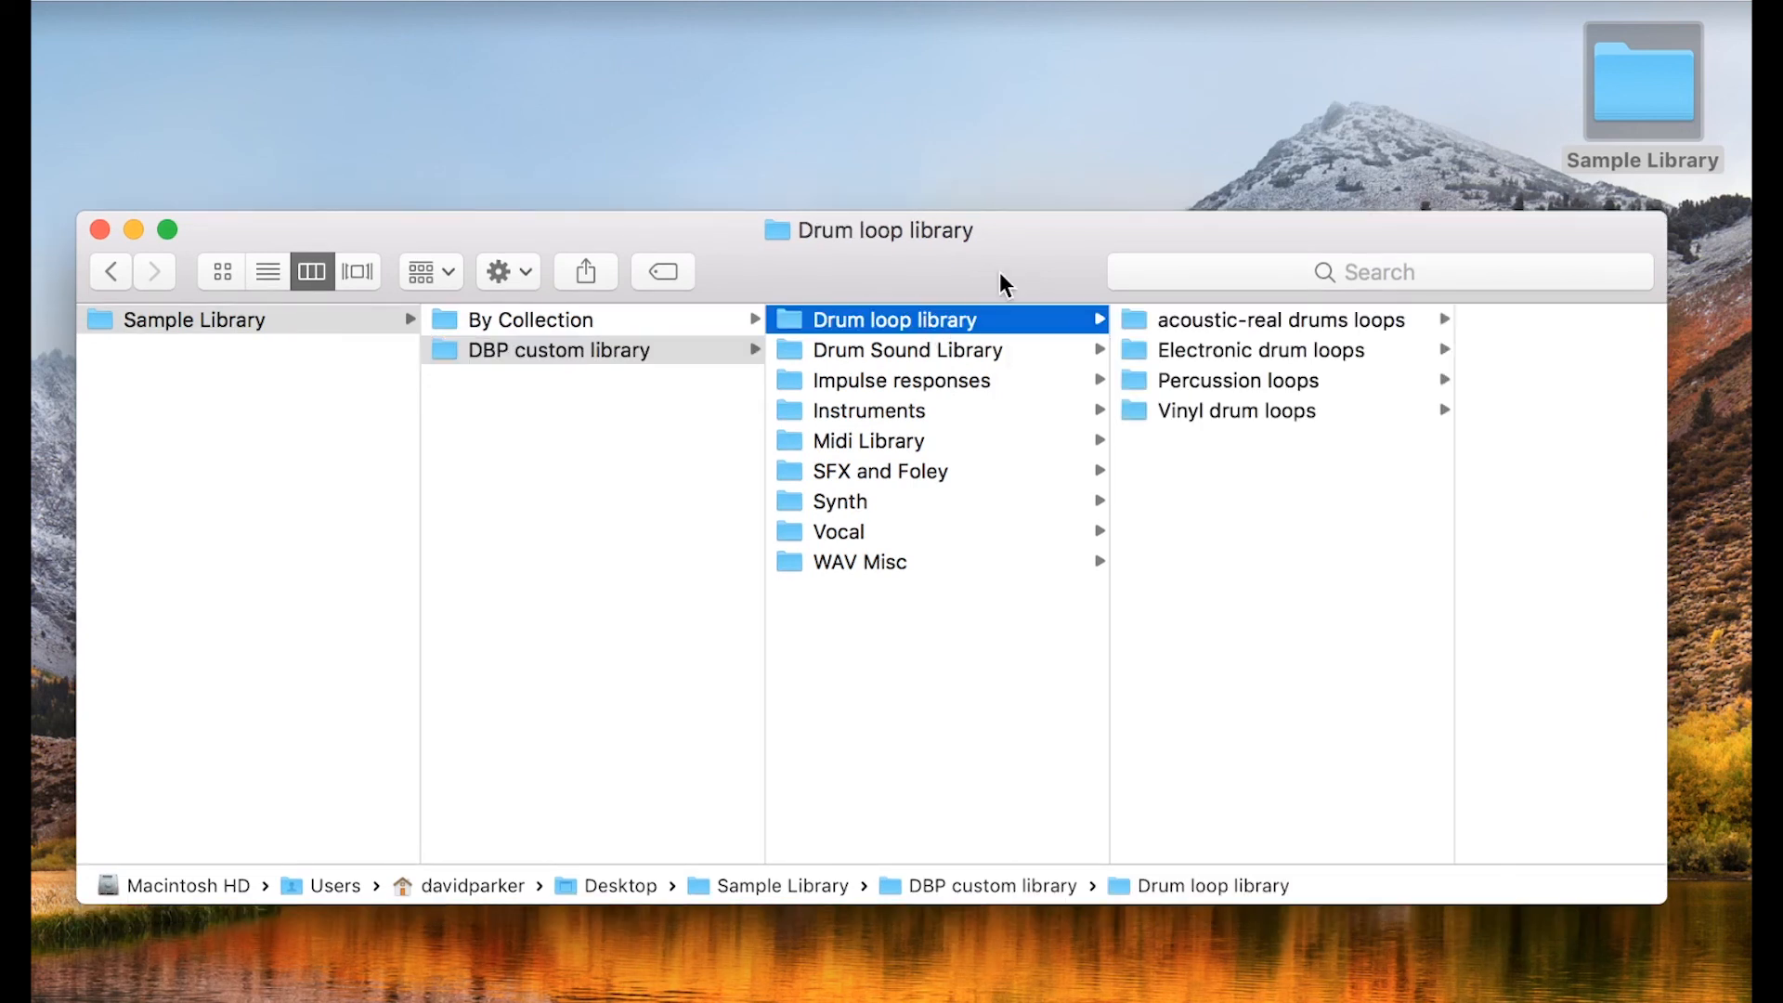
drag(999, 278, 982, 279)
click(1266, 414)
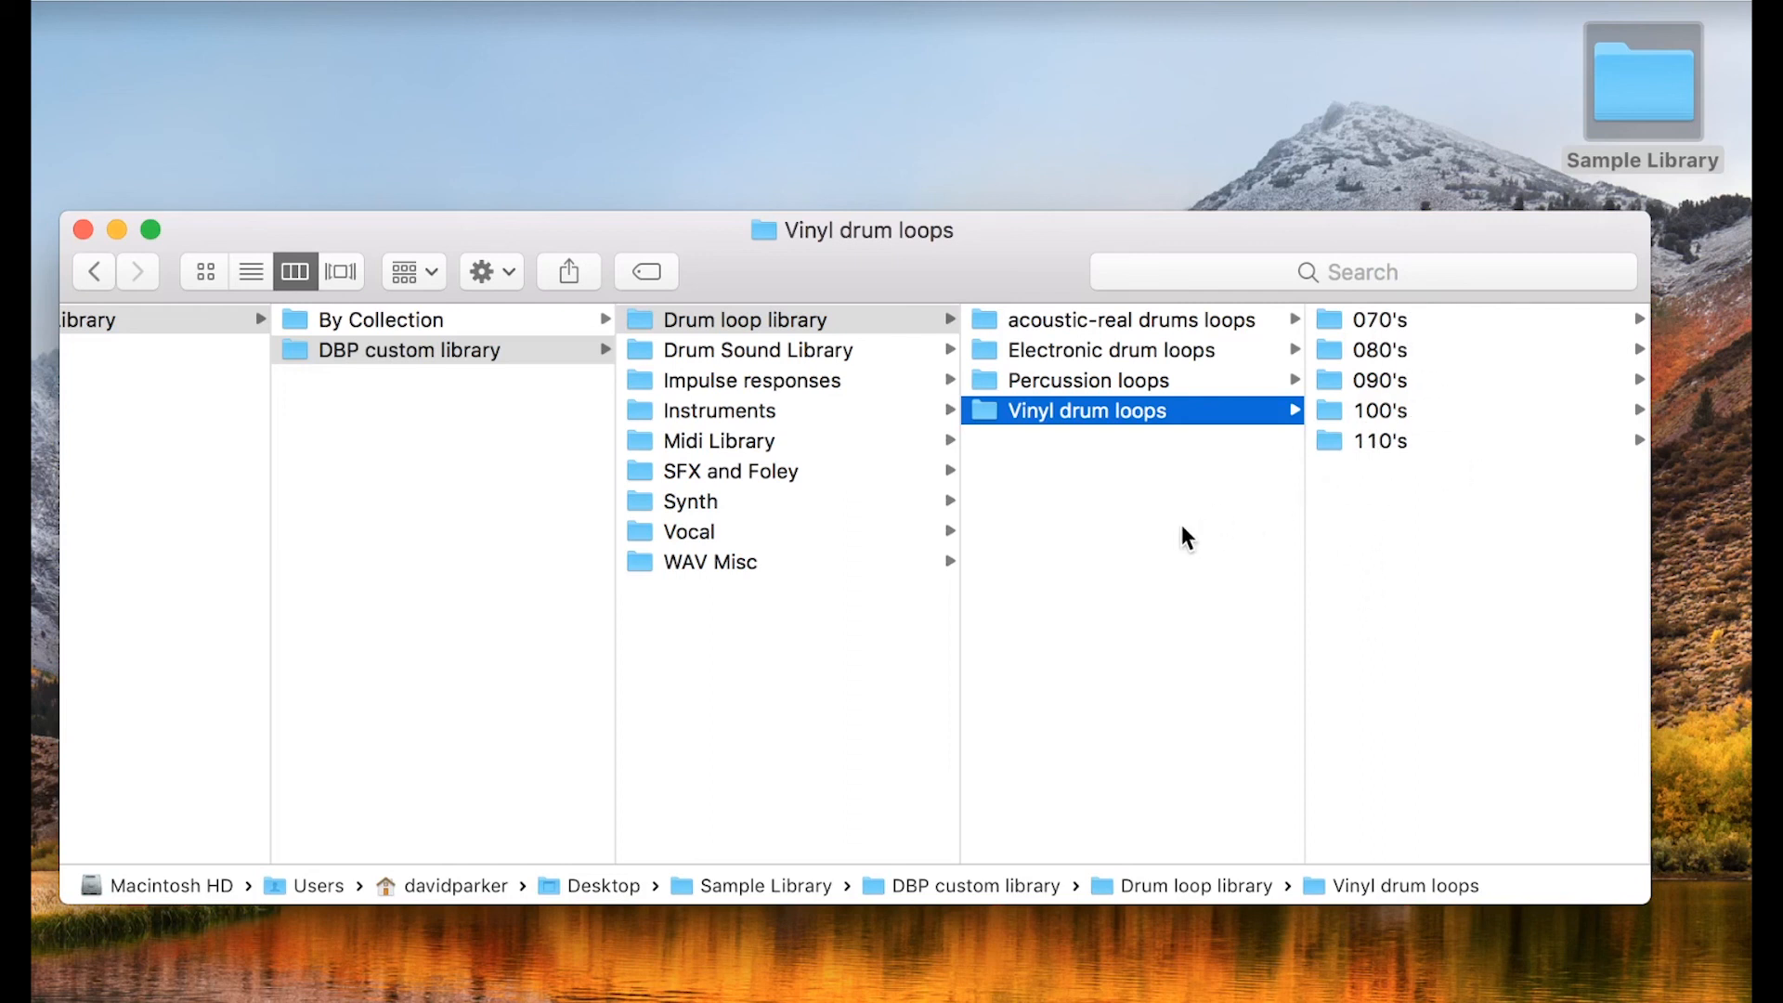
scroll(1182, 528, left, 2)
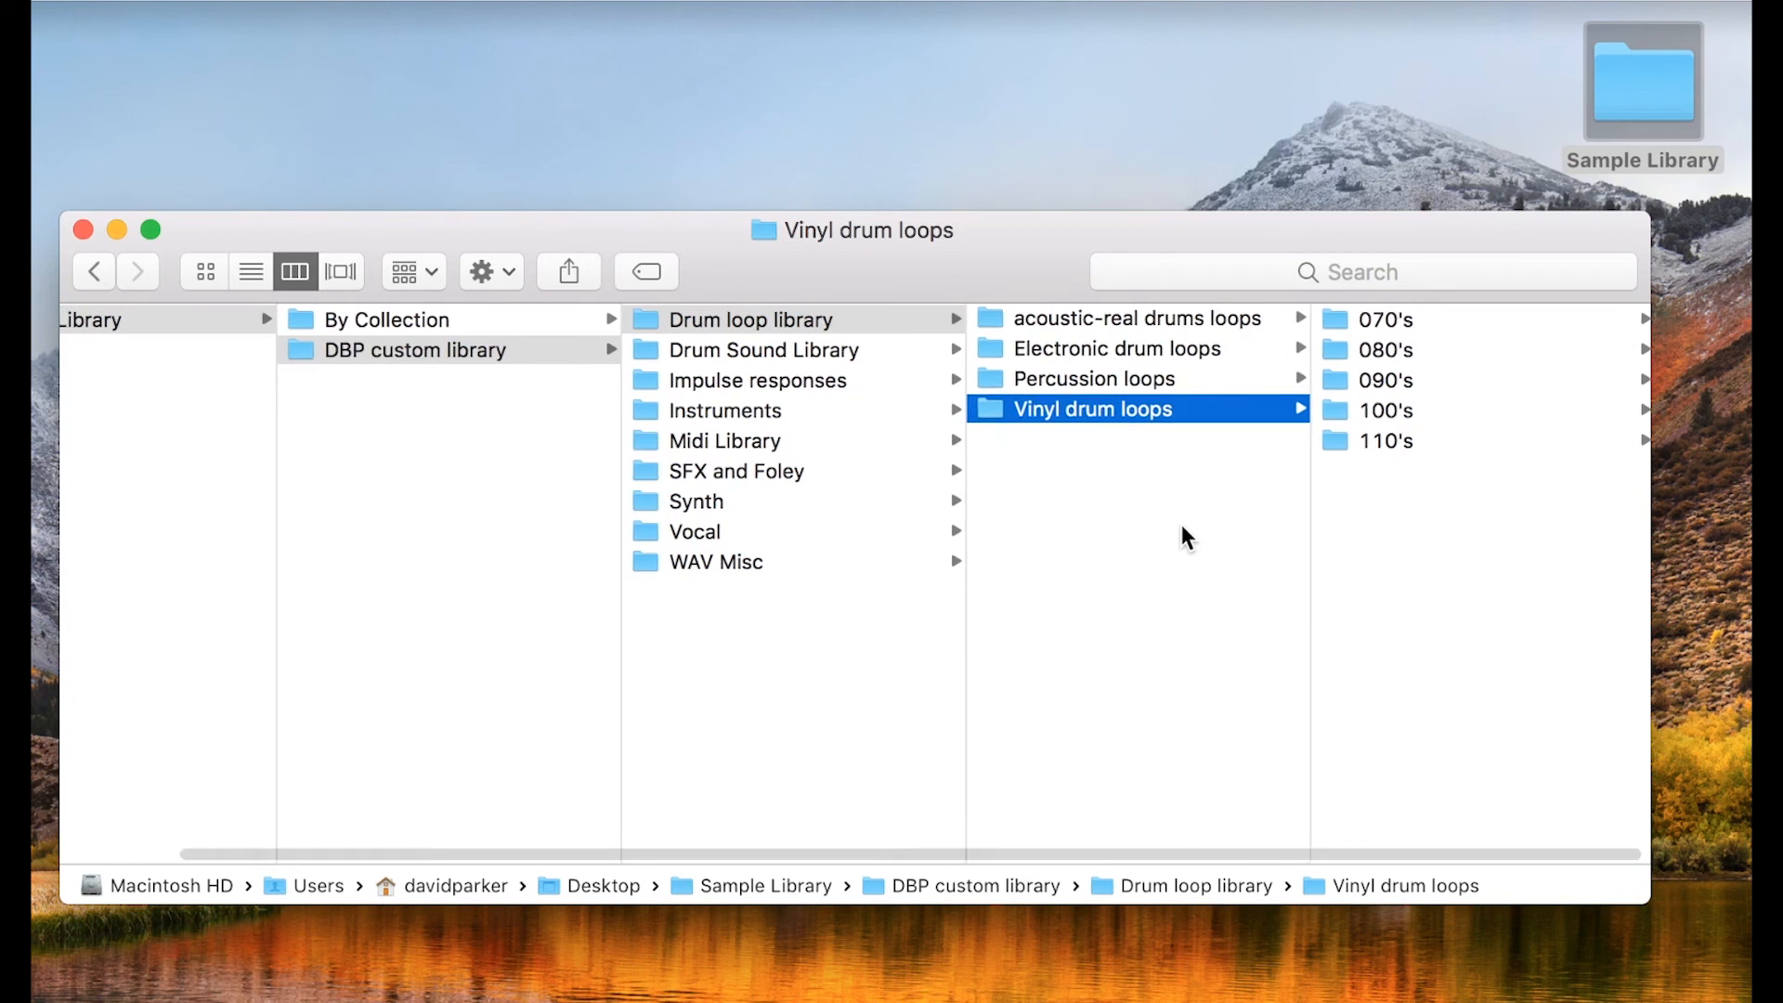
click(1161, 351)
click(1189, 324)
click(1082, 383)
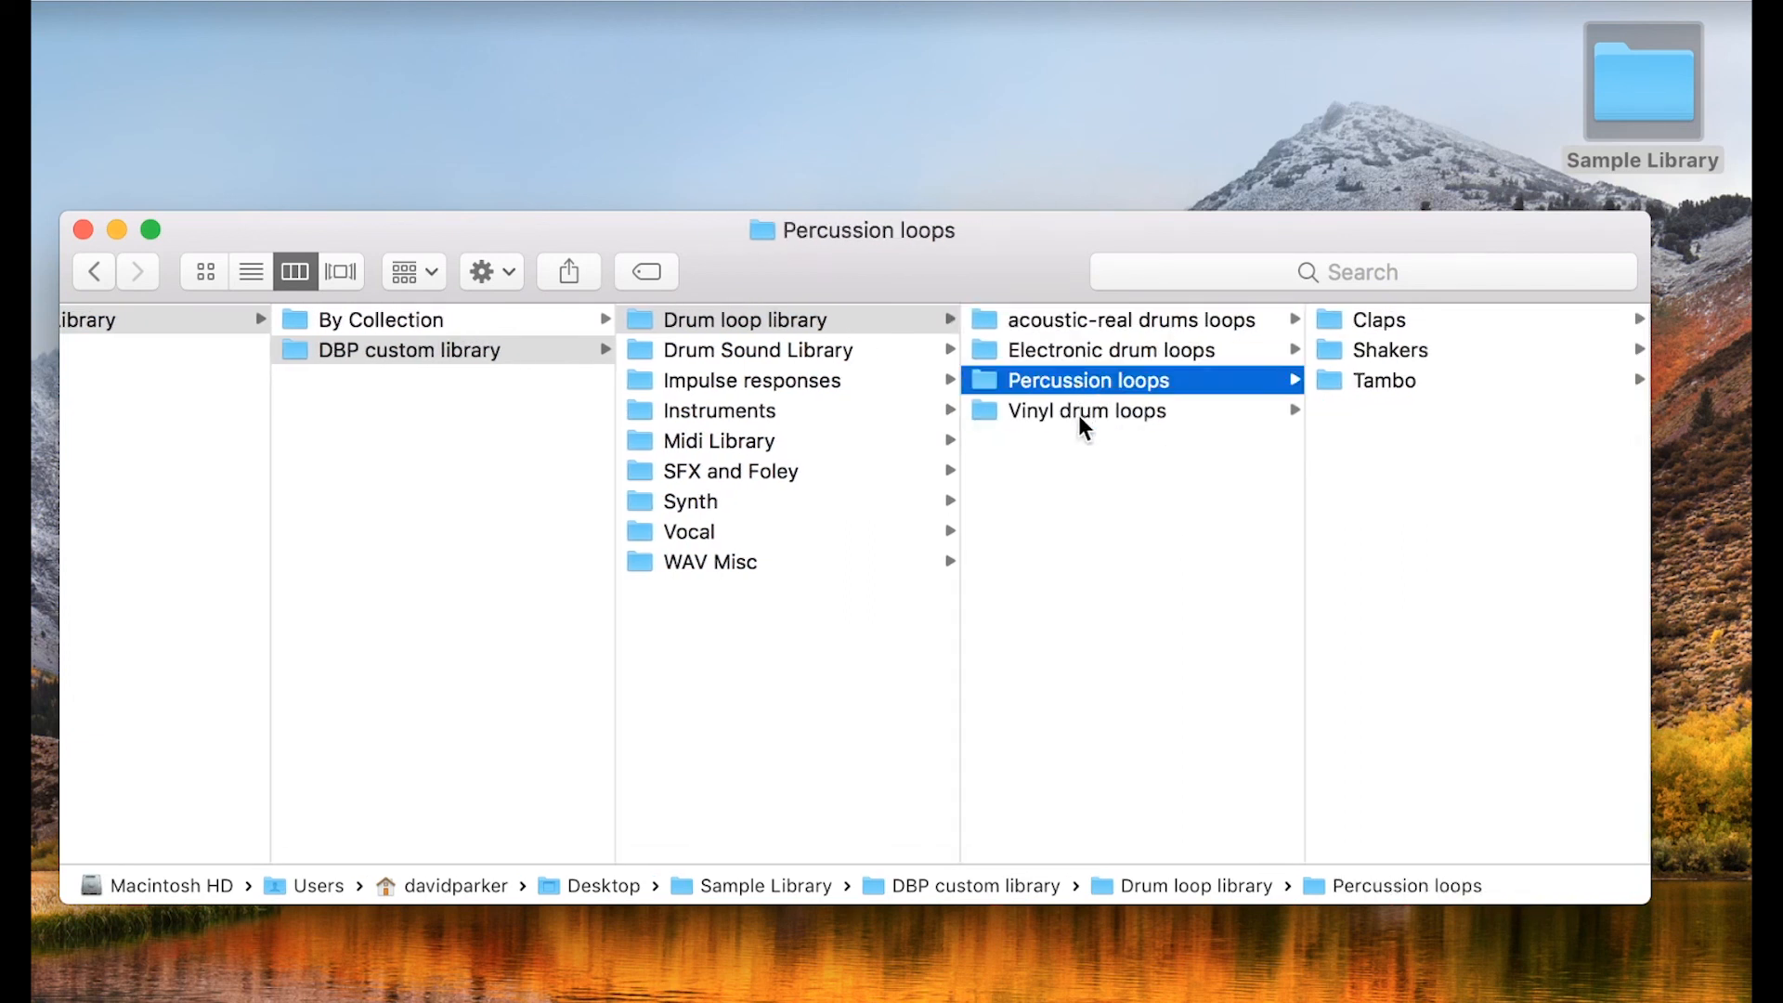
click(1079, 417)
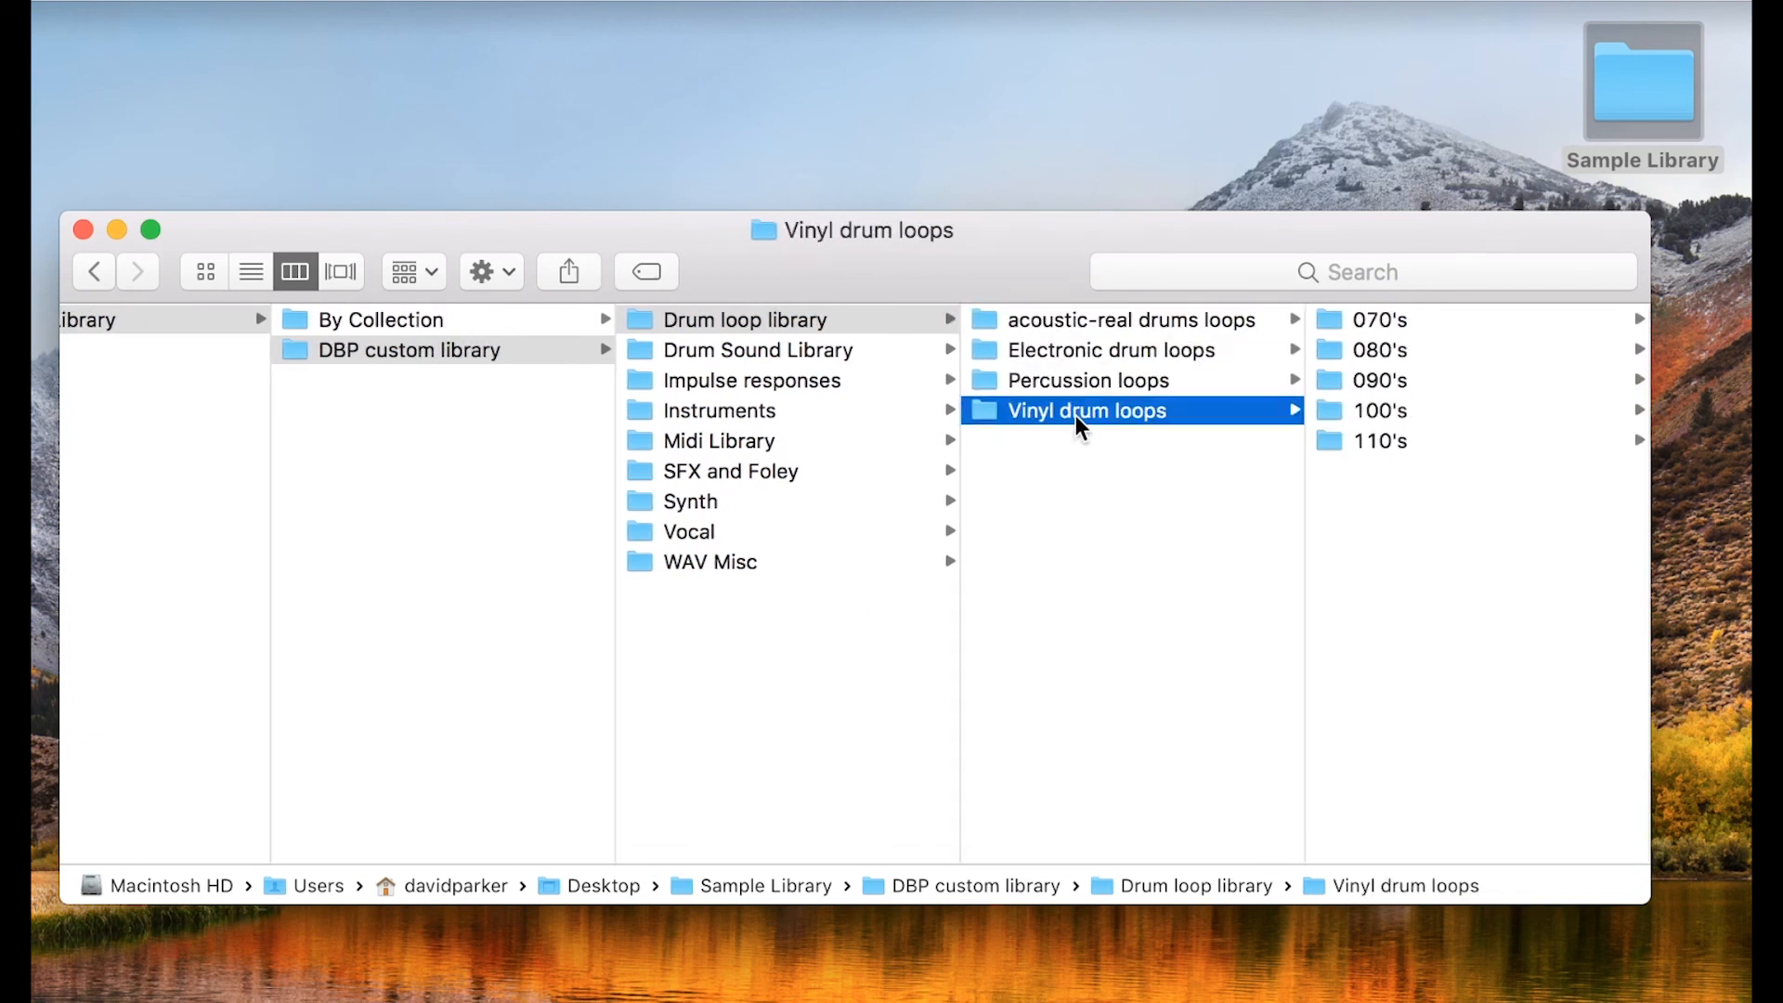
Browse the Drum Sound Library folder down to the Kick folder inside Electronic Drums
click(790, 356)
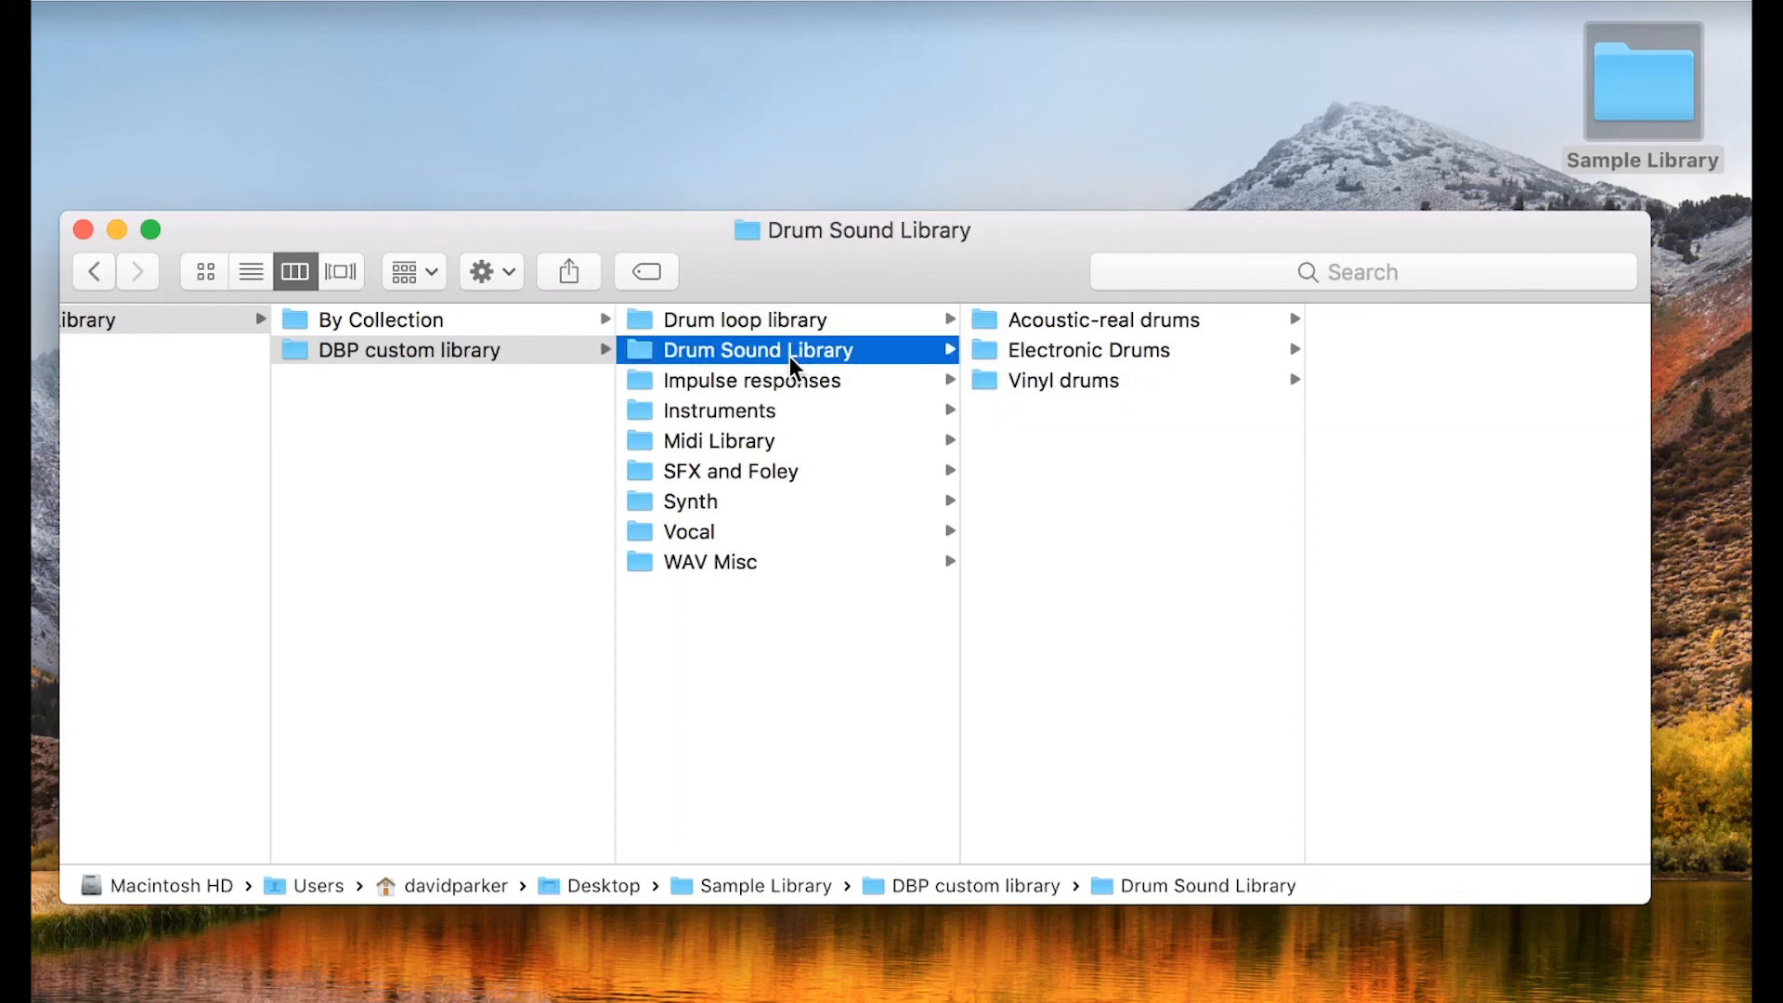
click(1128, 356)
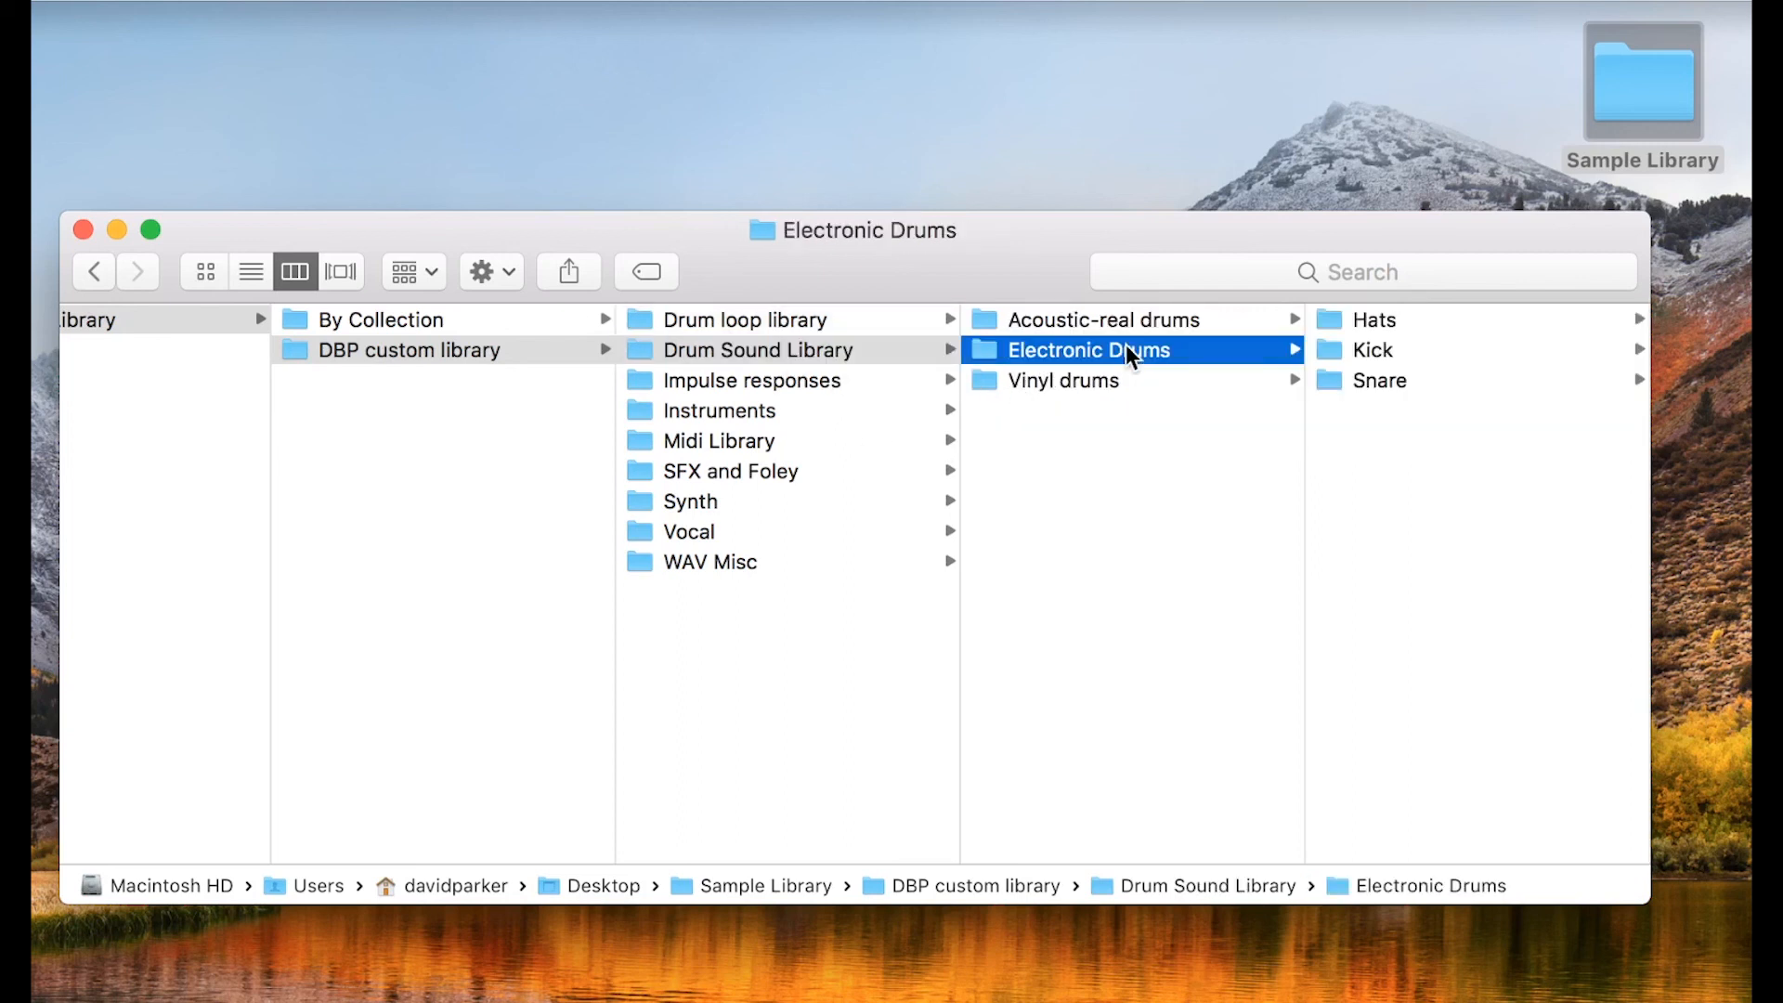
click(1363, 355)
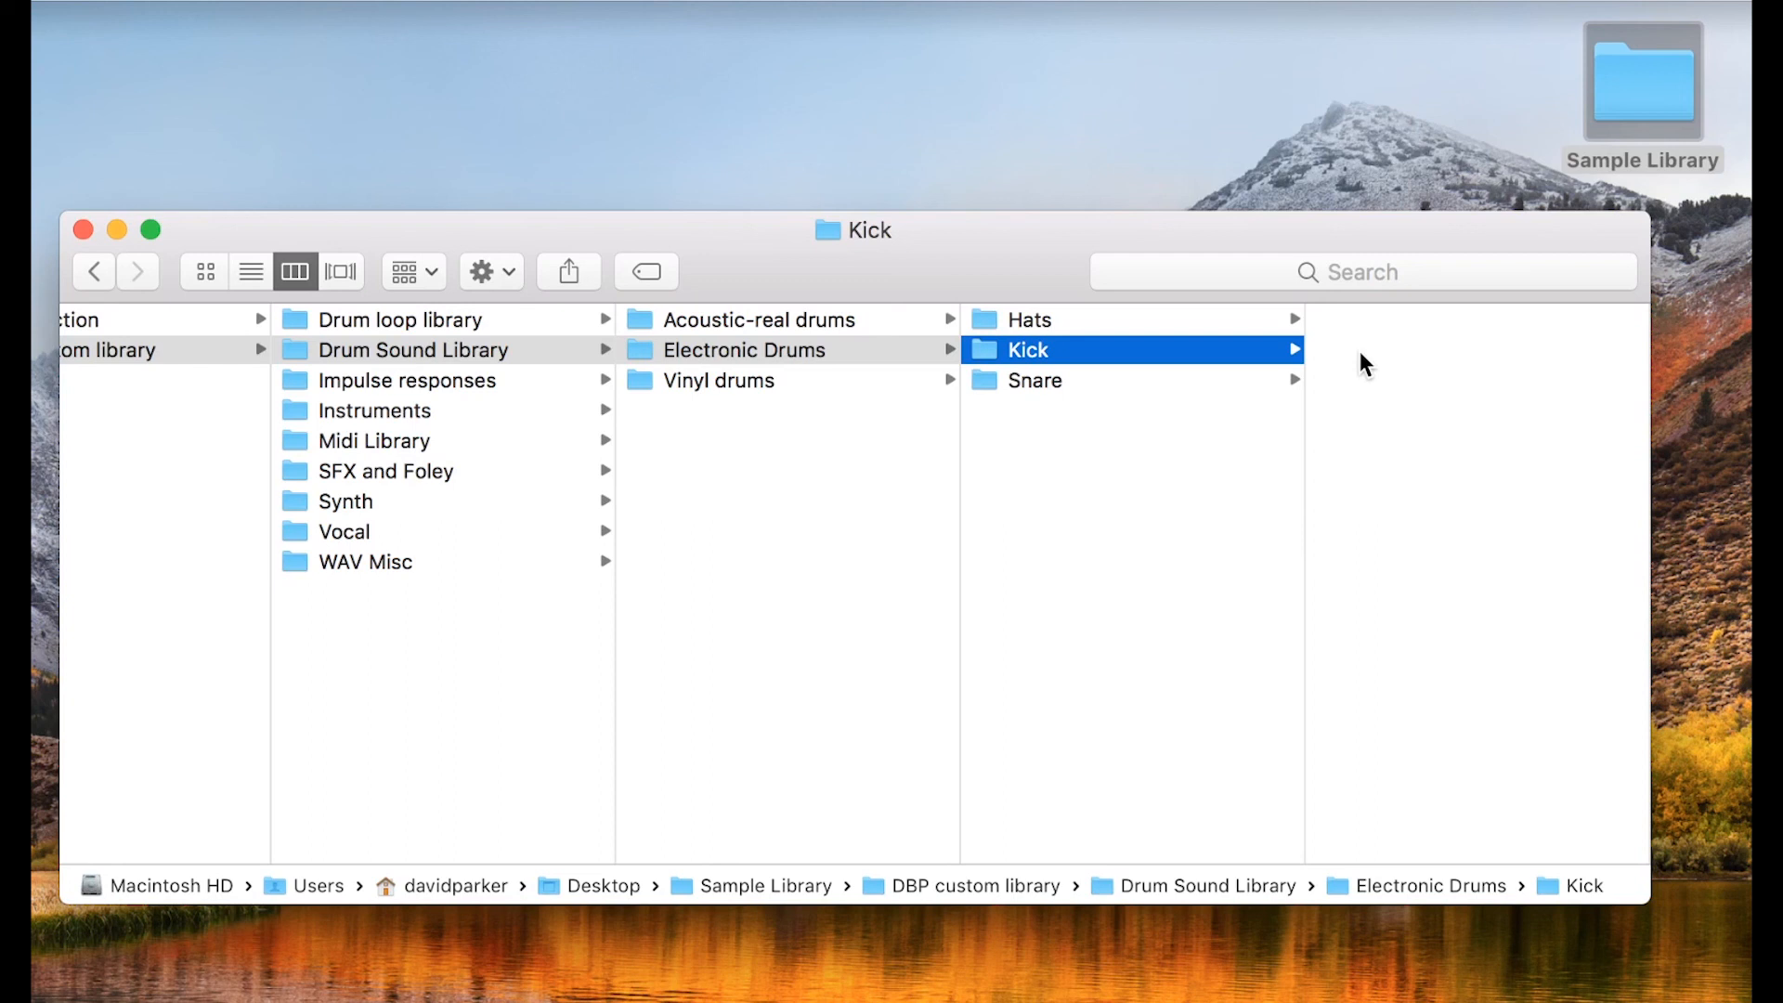
drag(990, 270, 1011, 266)
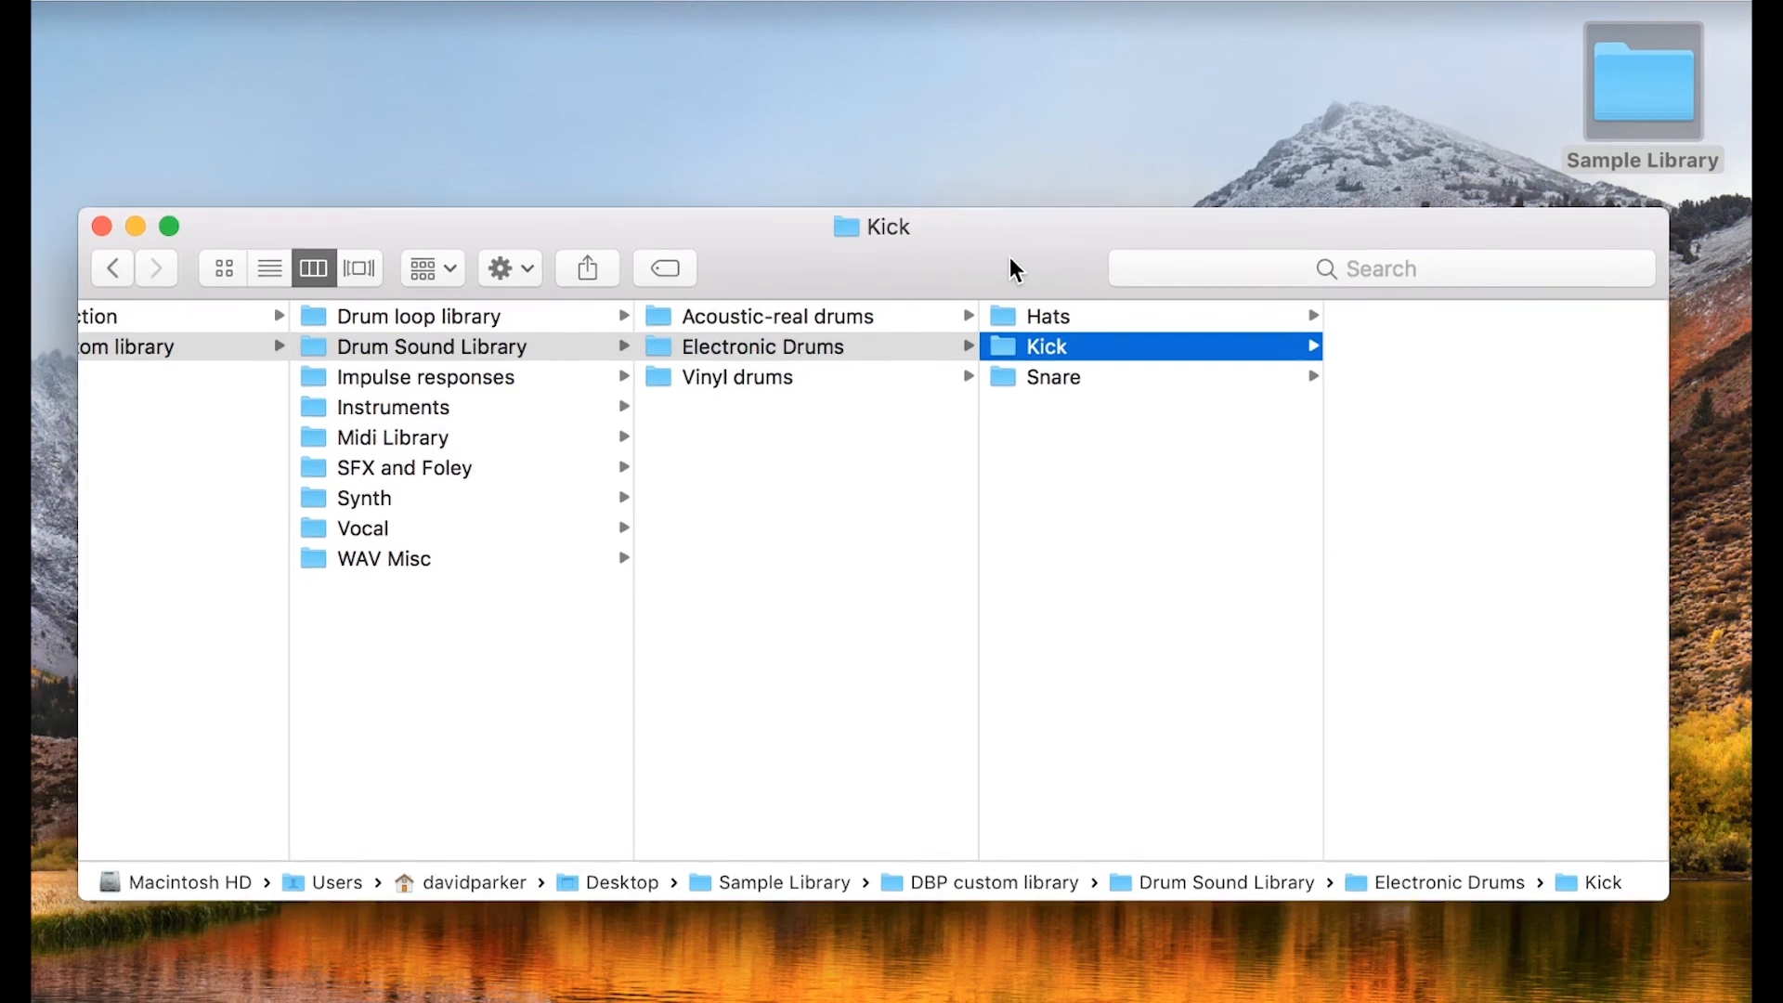
scroll(929, 422, left, 3)
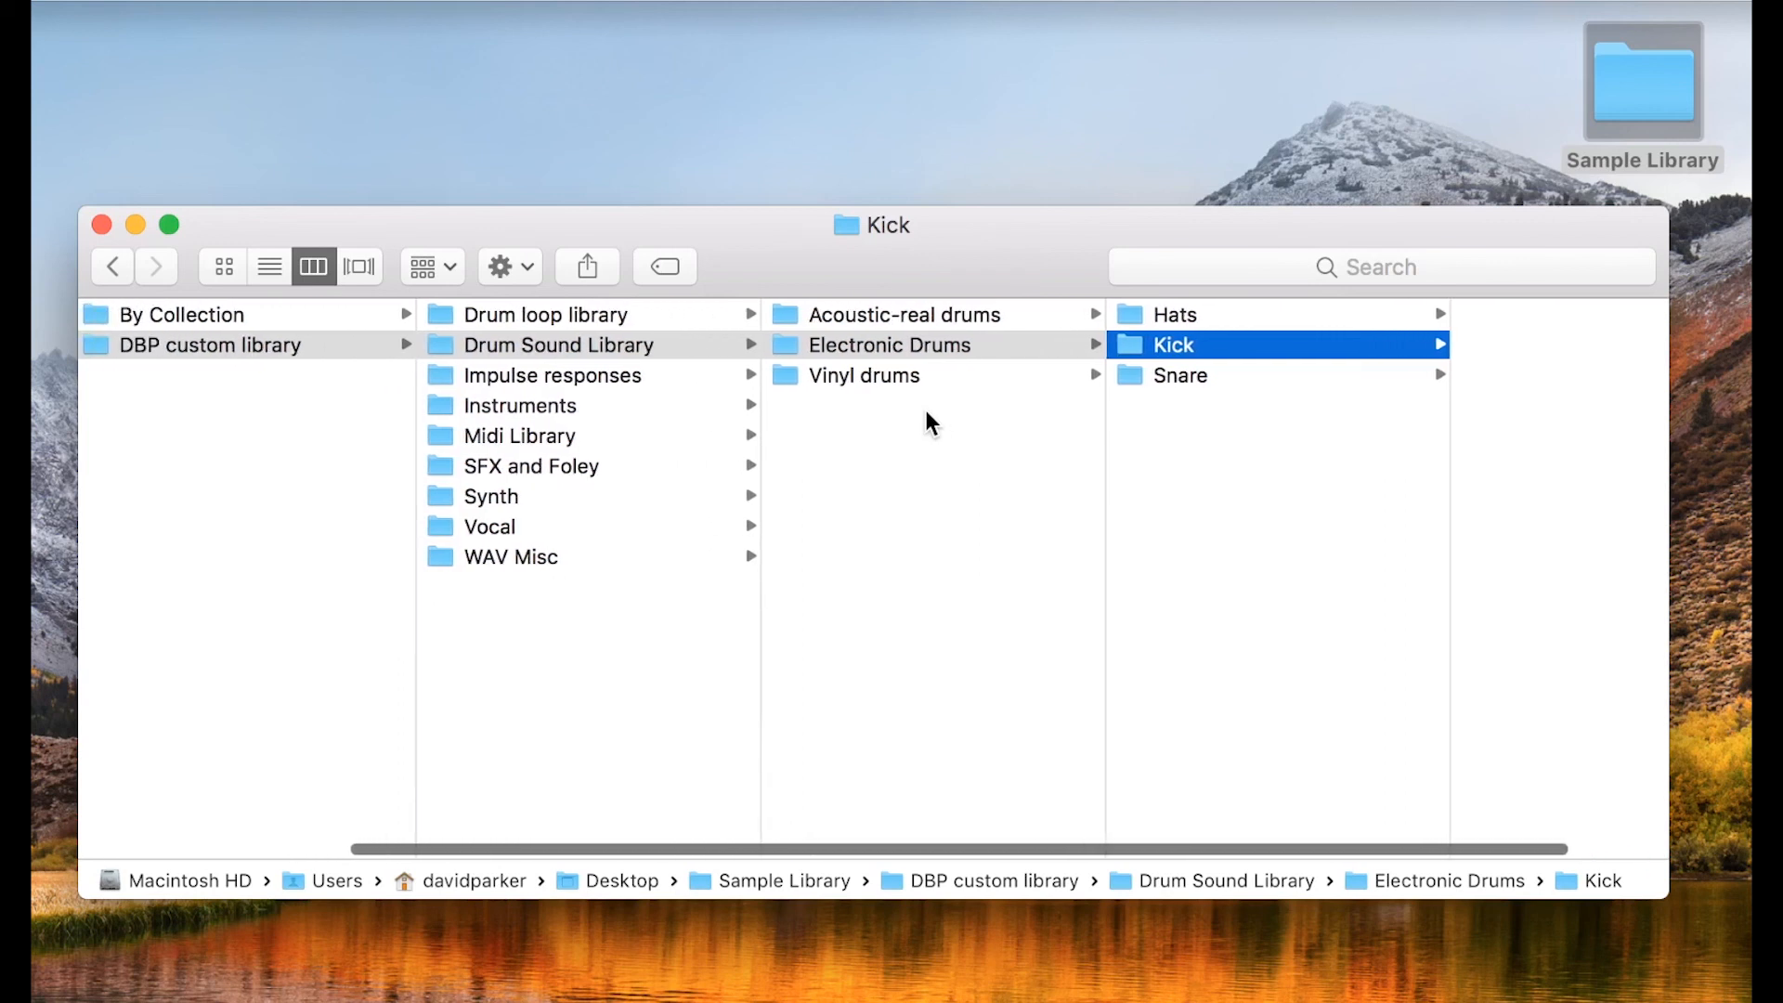
mouse_move(1000, 243)
mouse_down()
mouse_move(1005, 279)
mouse_move(1003, 237)
mouse_up()
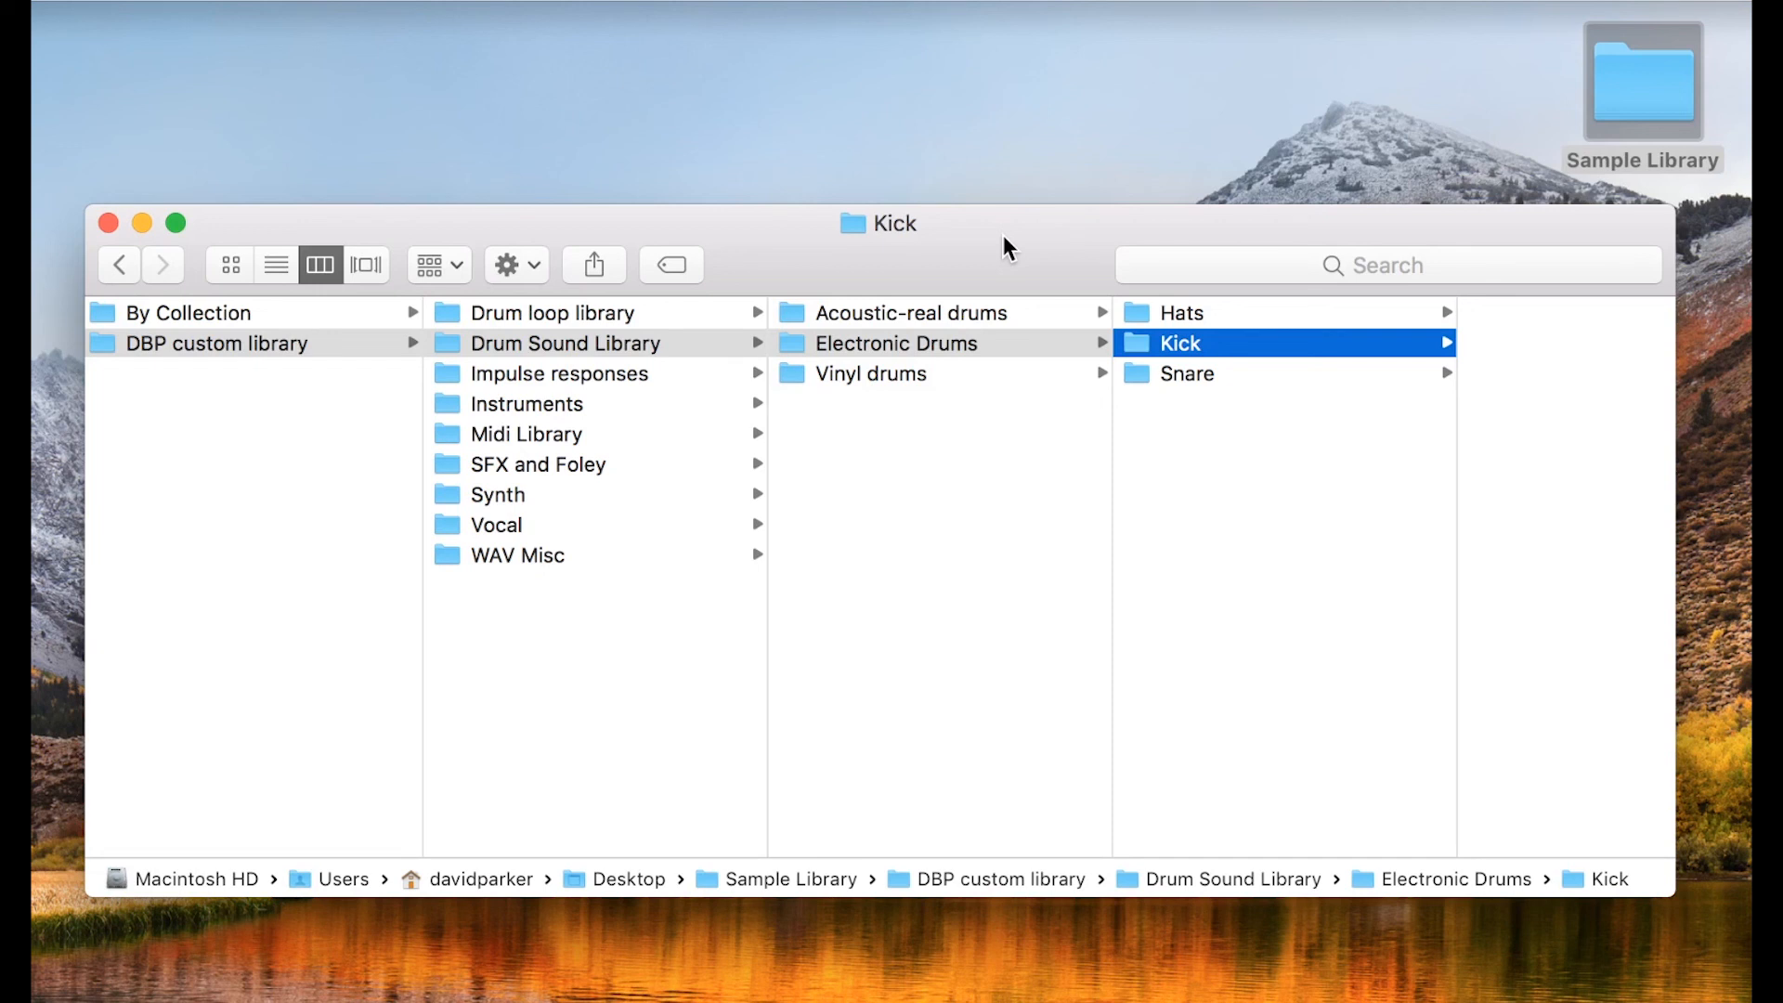
scroll(944, 435, left, 3)
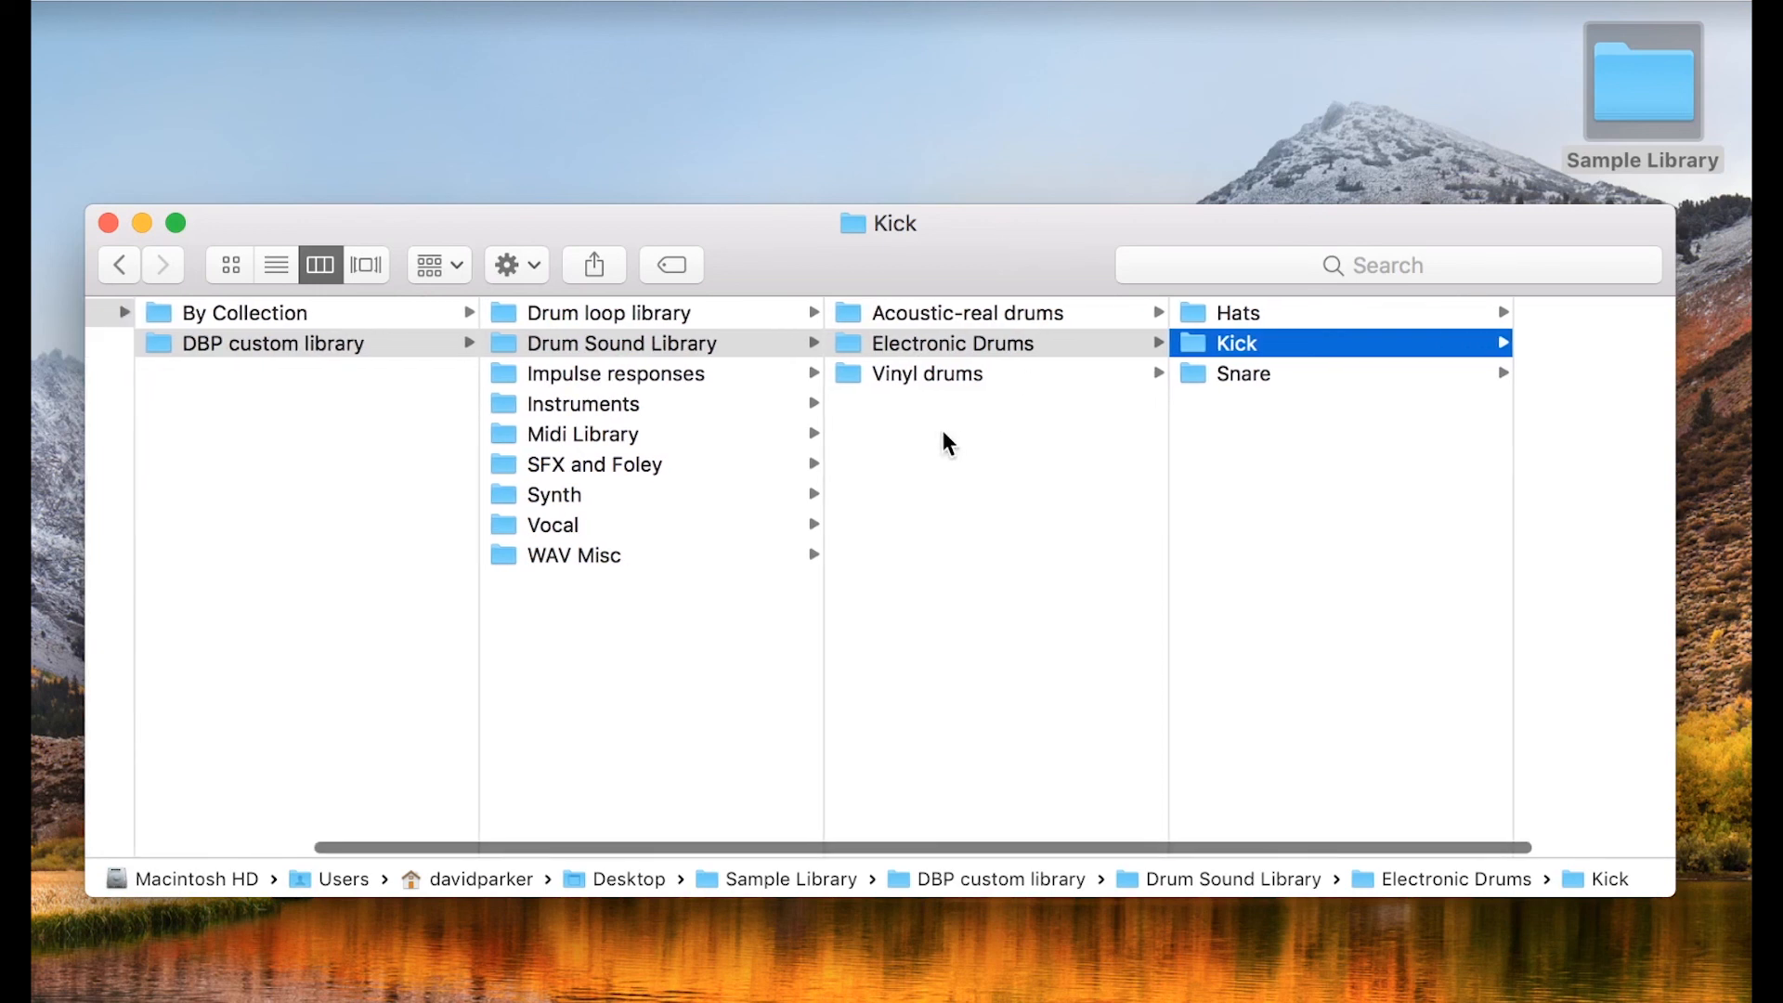
Browse the Impulse responses folder, going through its subfolders from Churches and Halls down to Springs
click(743, 376)
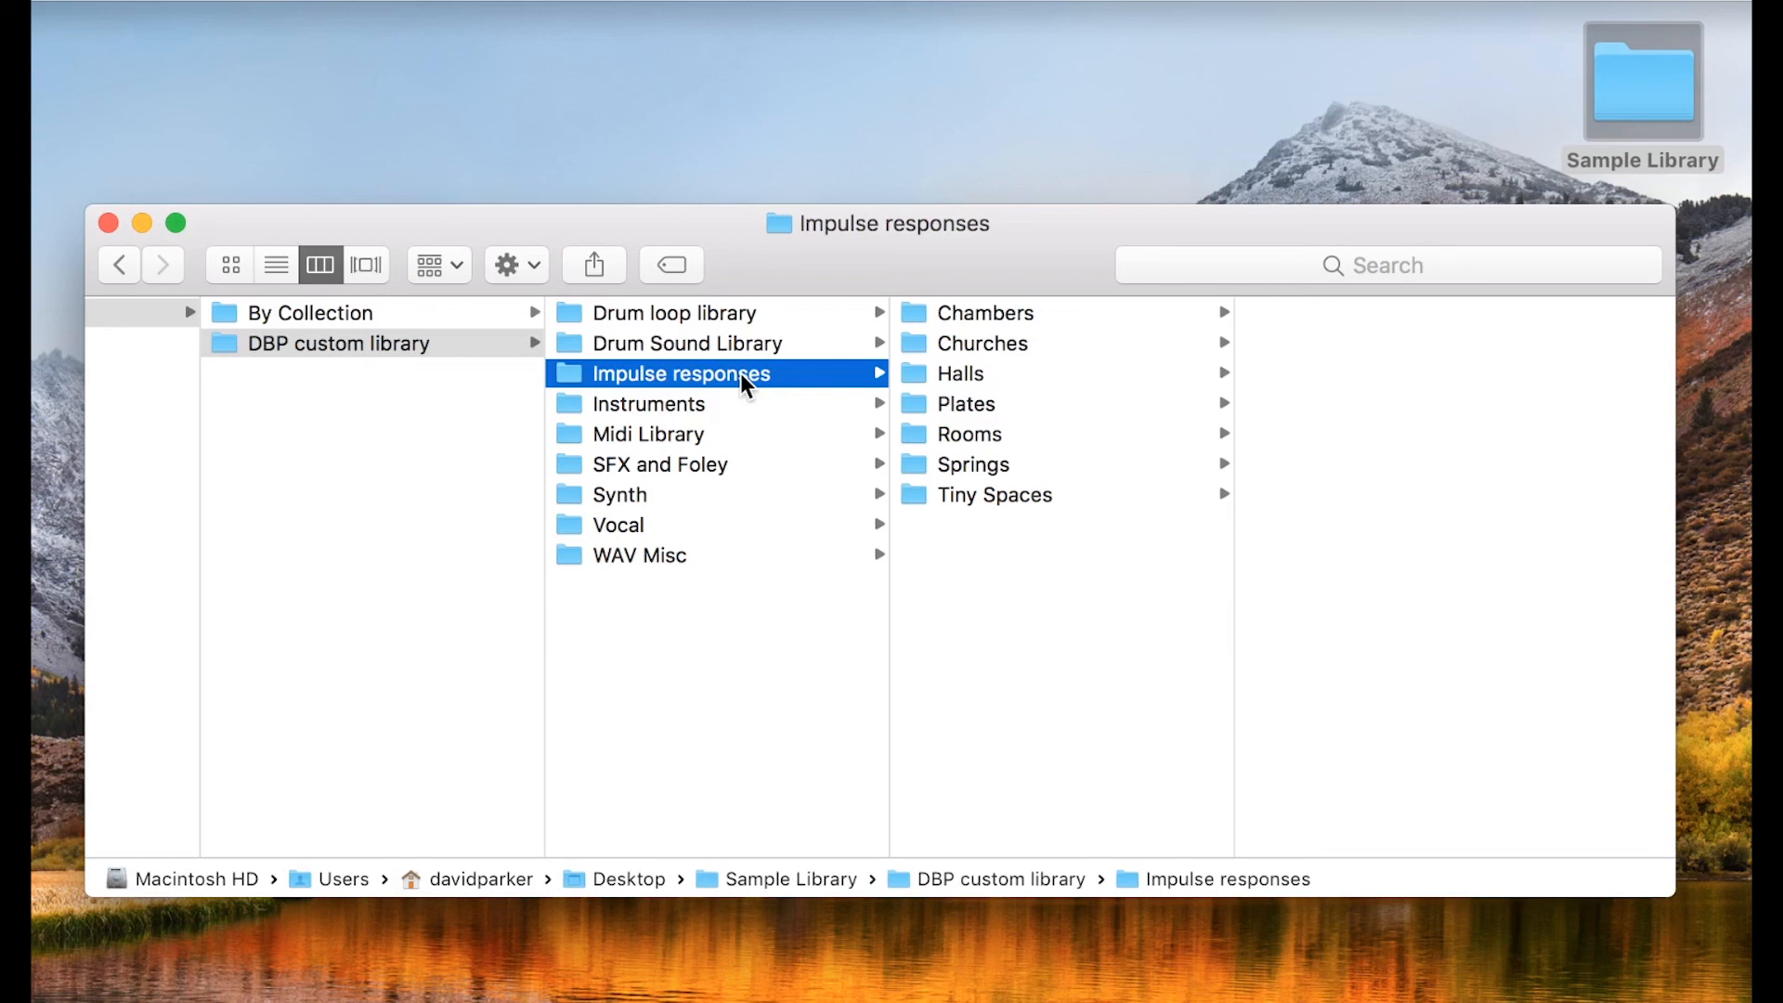
click(1007, 345)
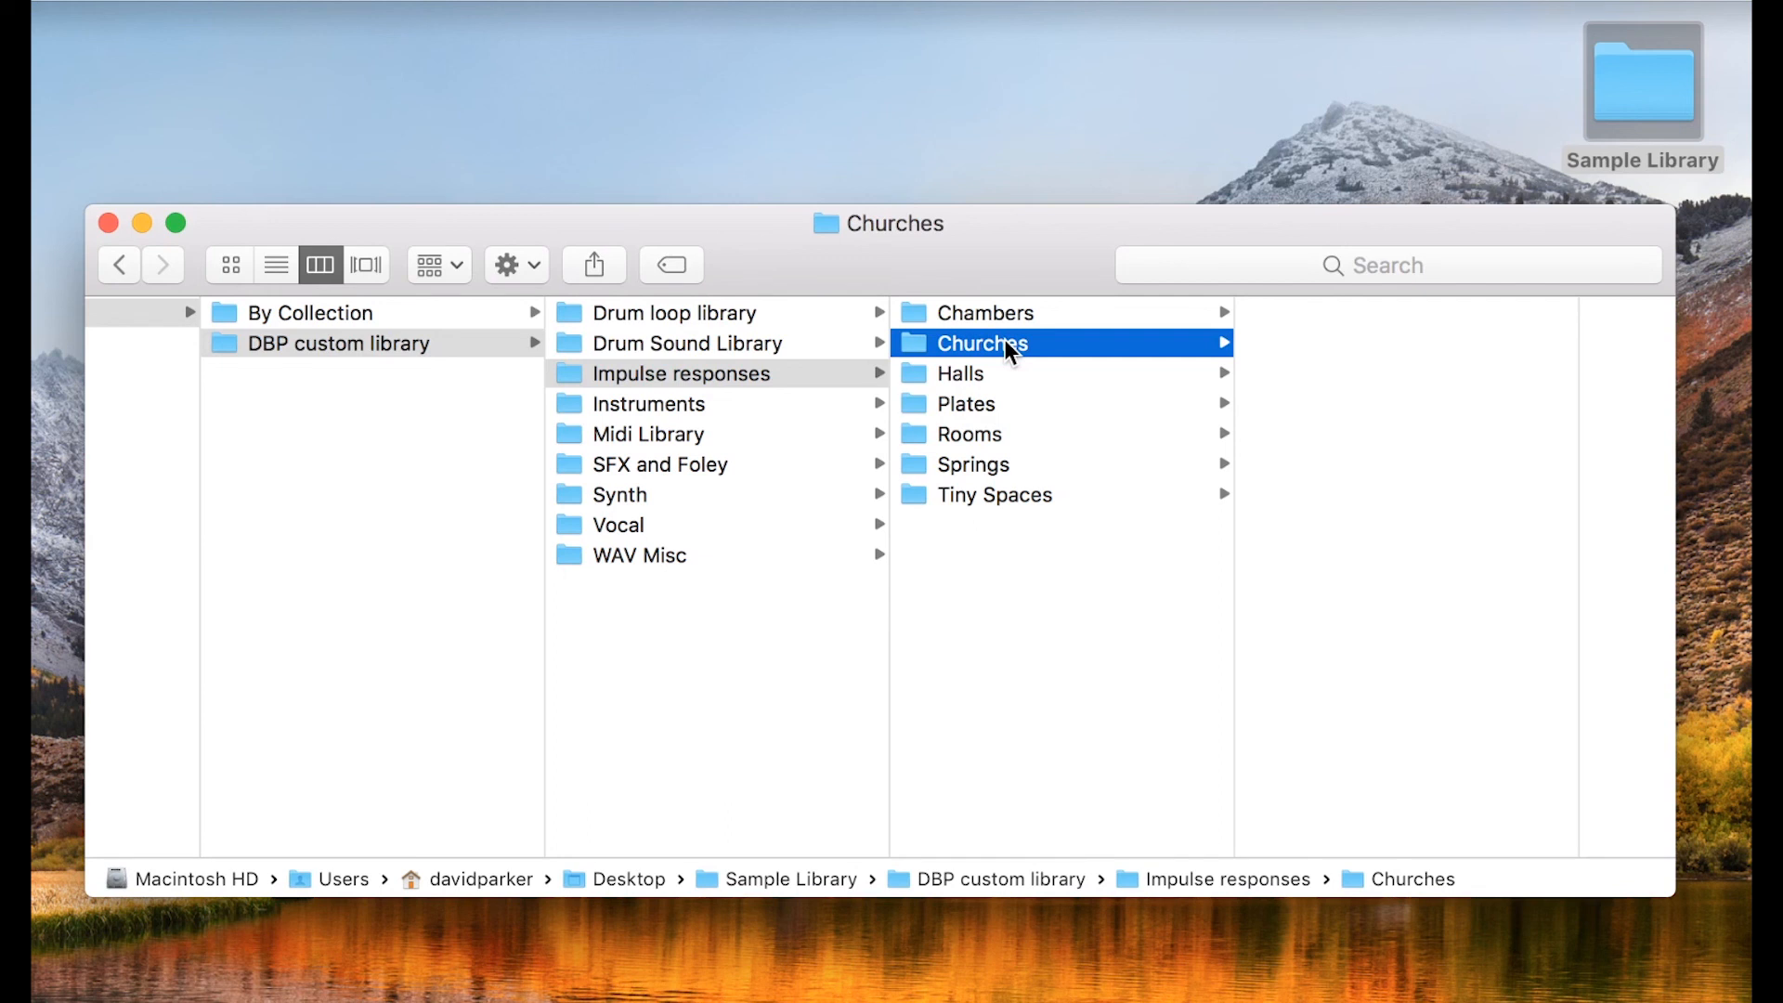
click(1011, 373)
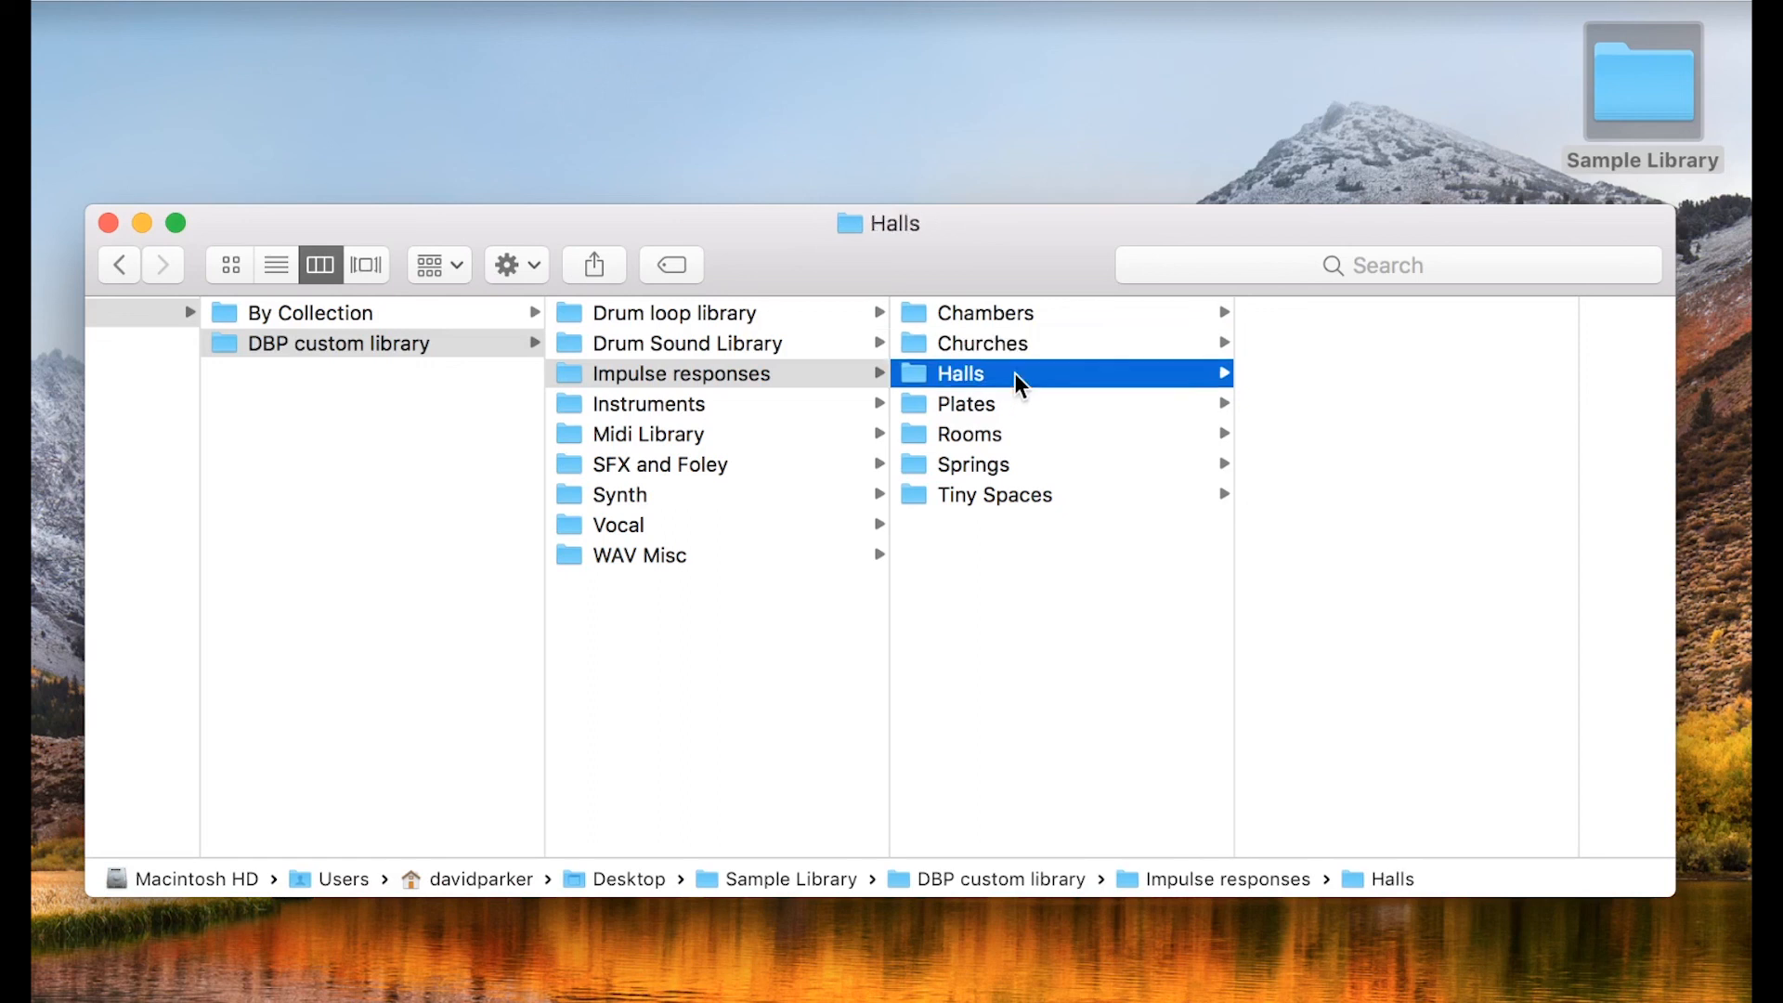
key(Down)
key(Down)
key(Down)
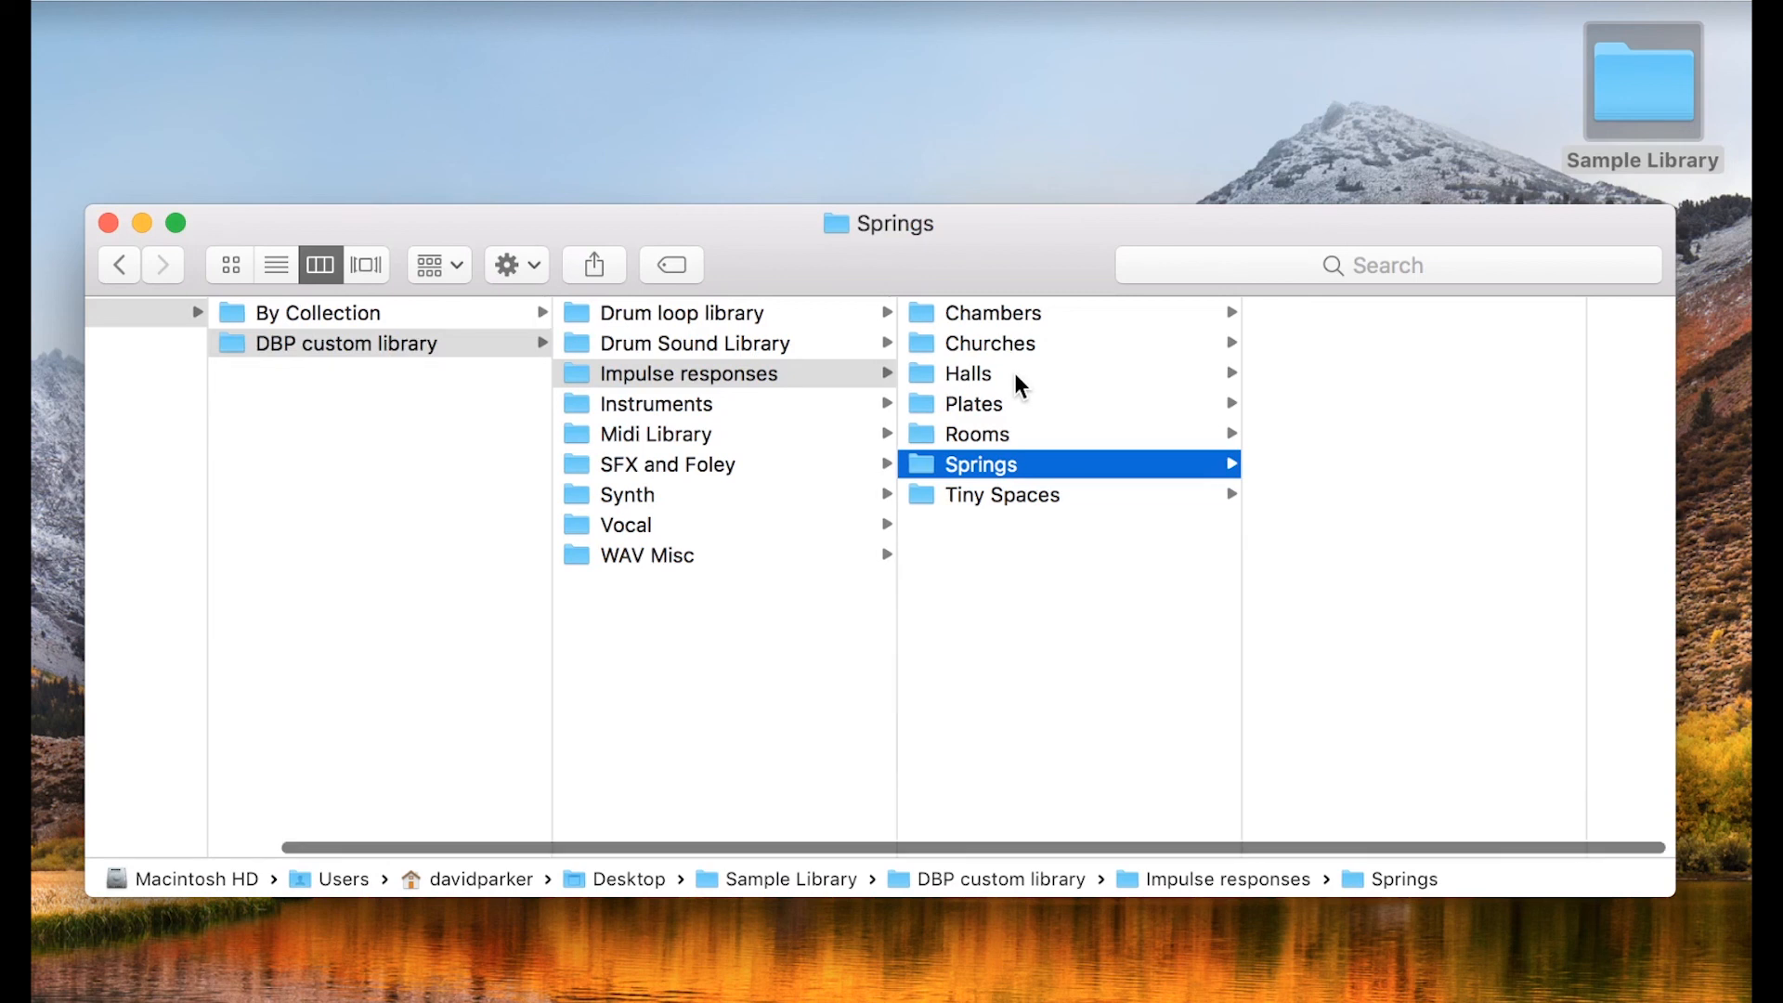
scroll(1013, 371, left, 3)
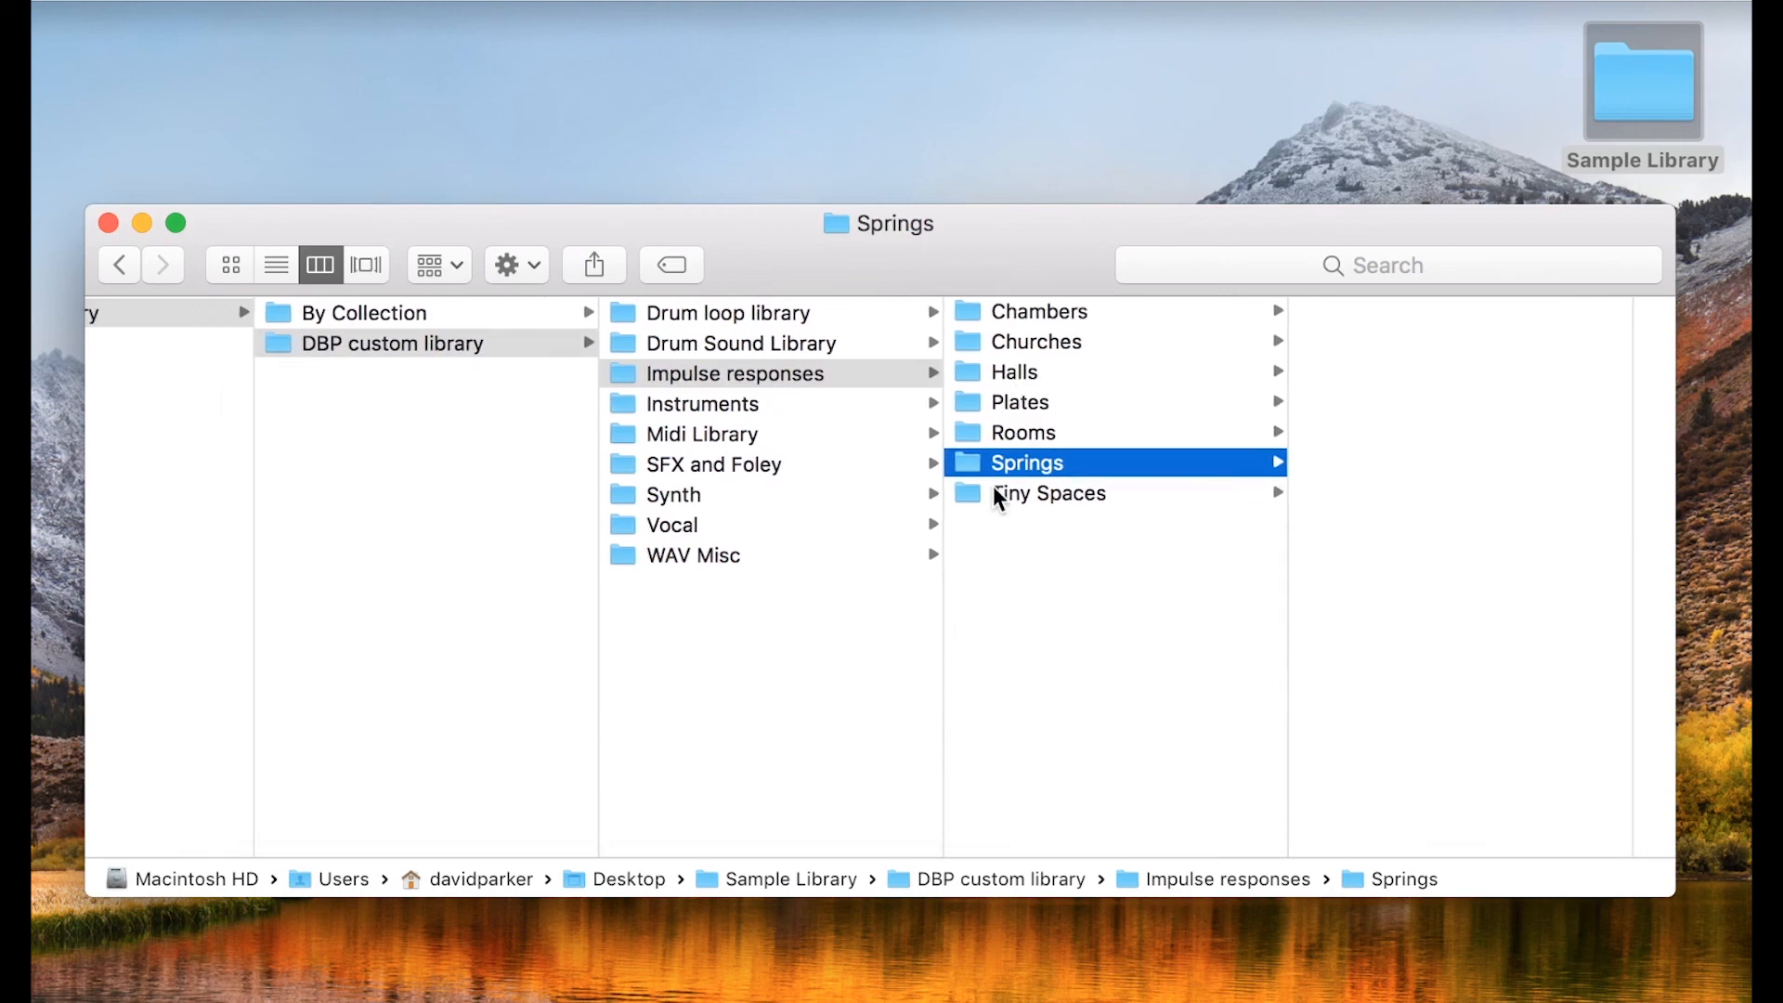
scroll(993, 487, left, 1)
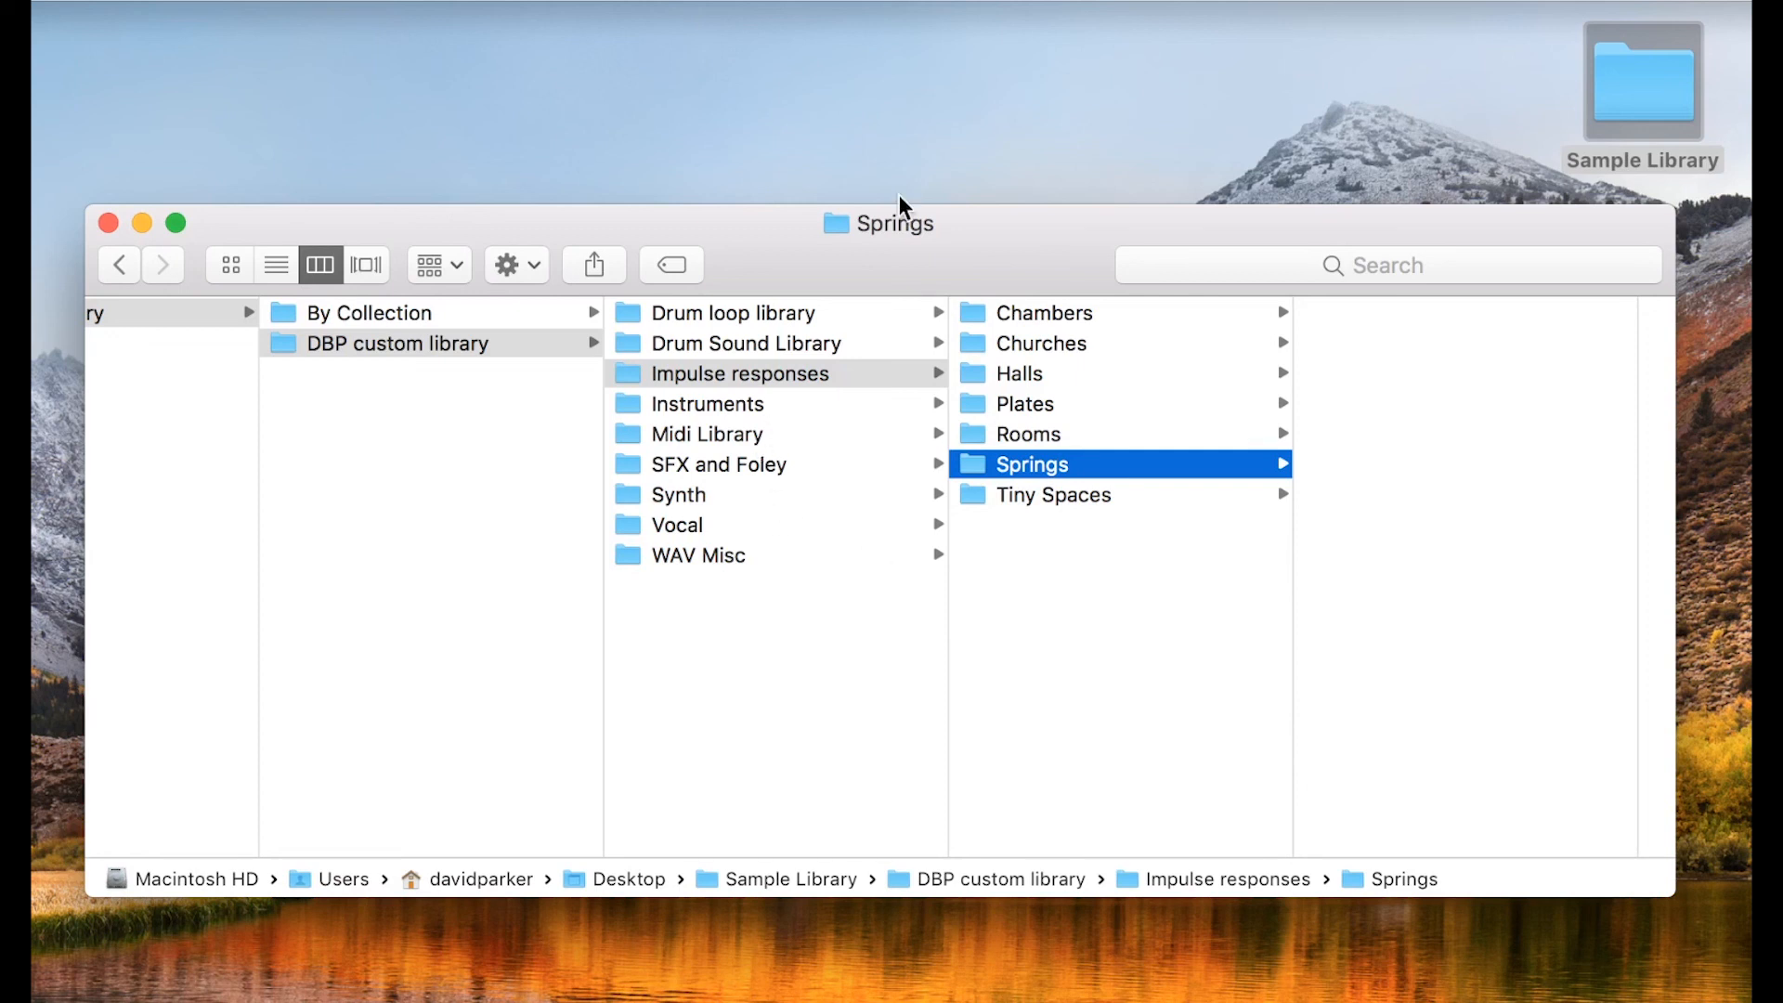
drag(966, 243, 967, 227)
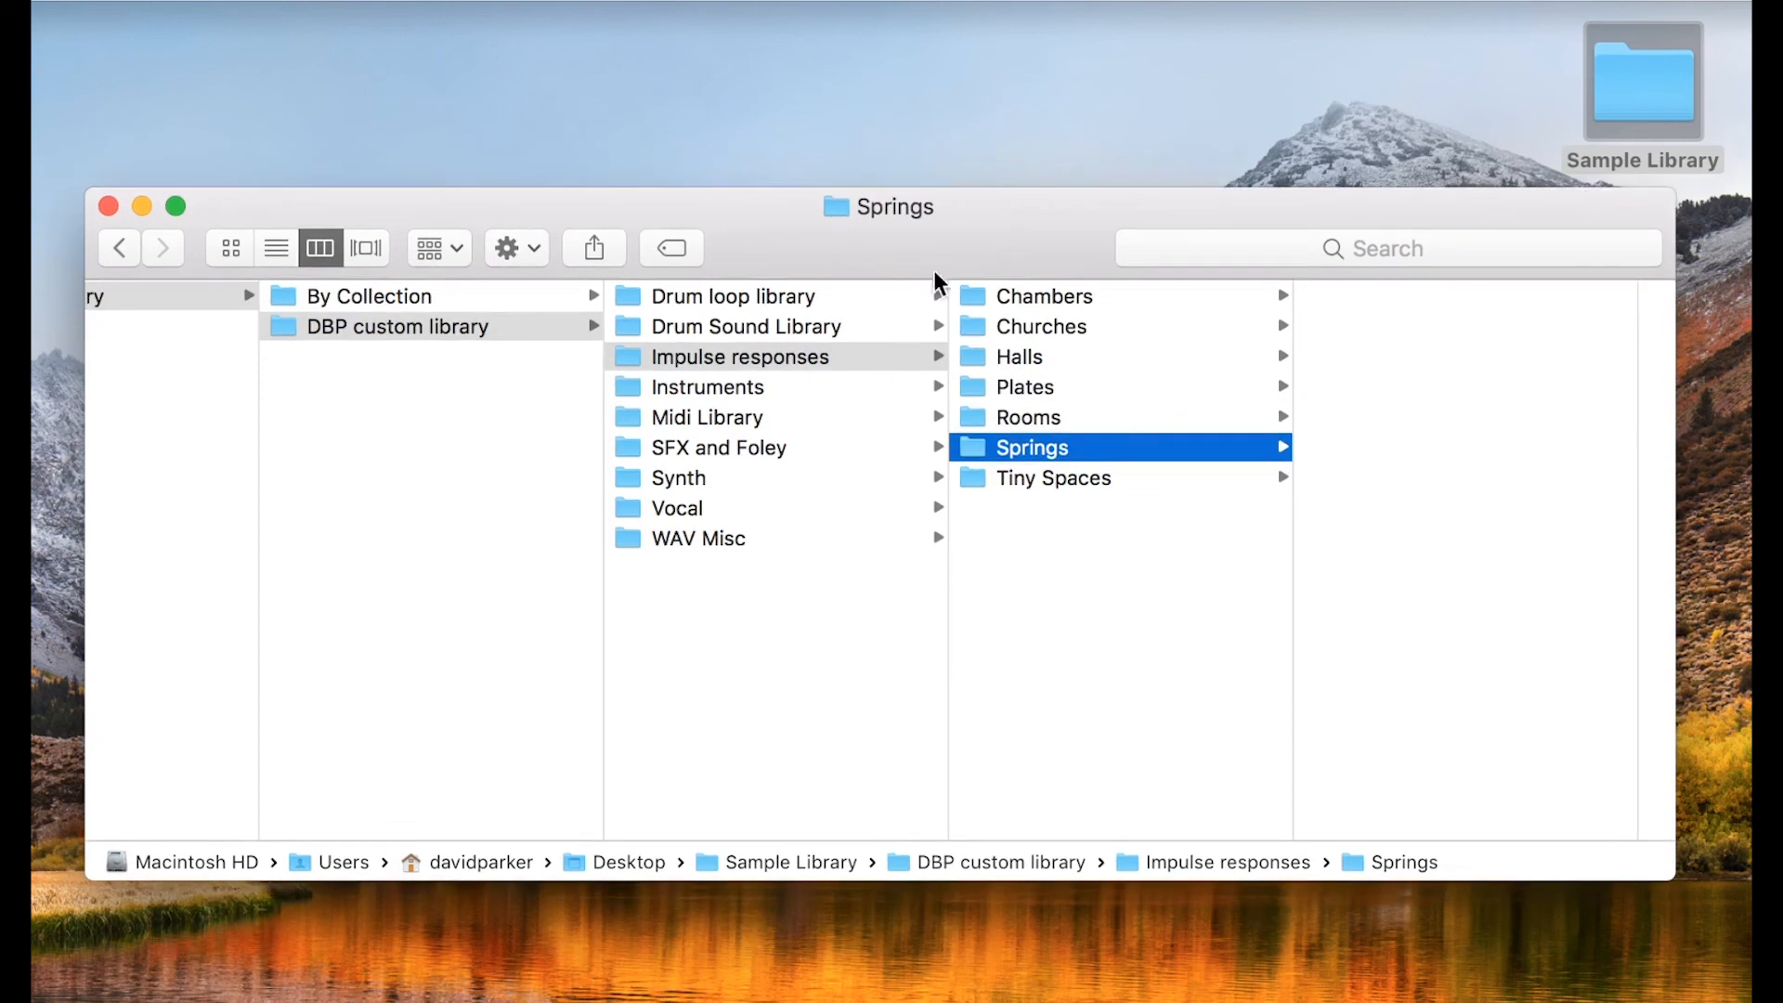
View the subfolders of the Instruments, Midi Library and Synth folders in DBP custom library
click(722, 388)
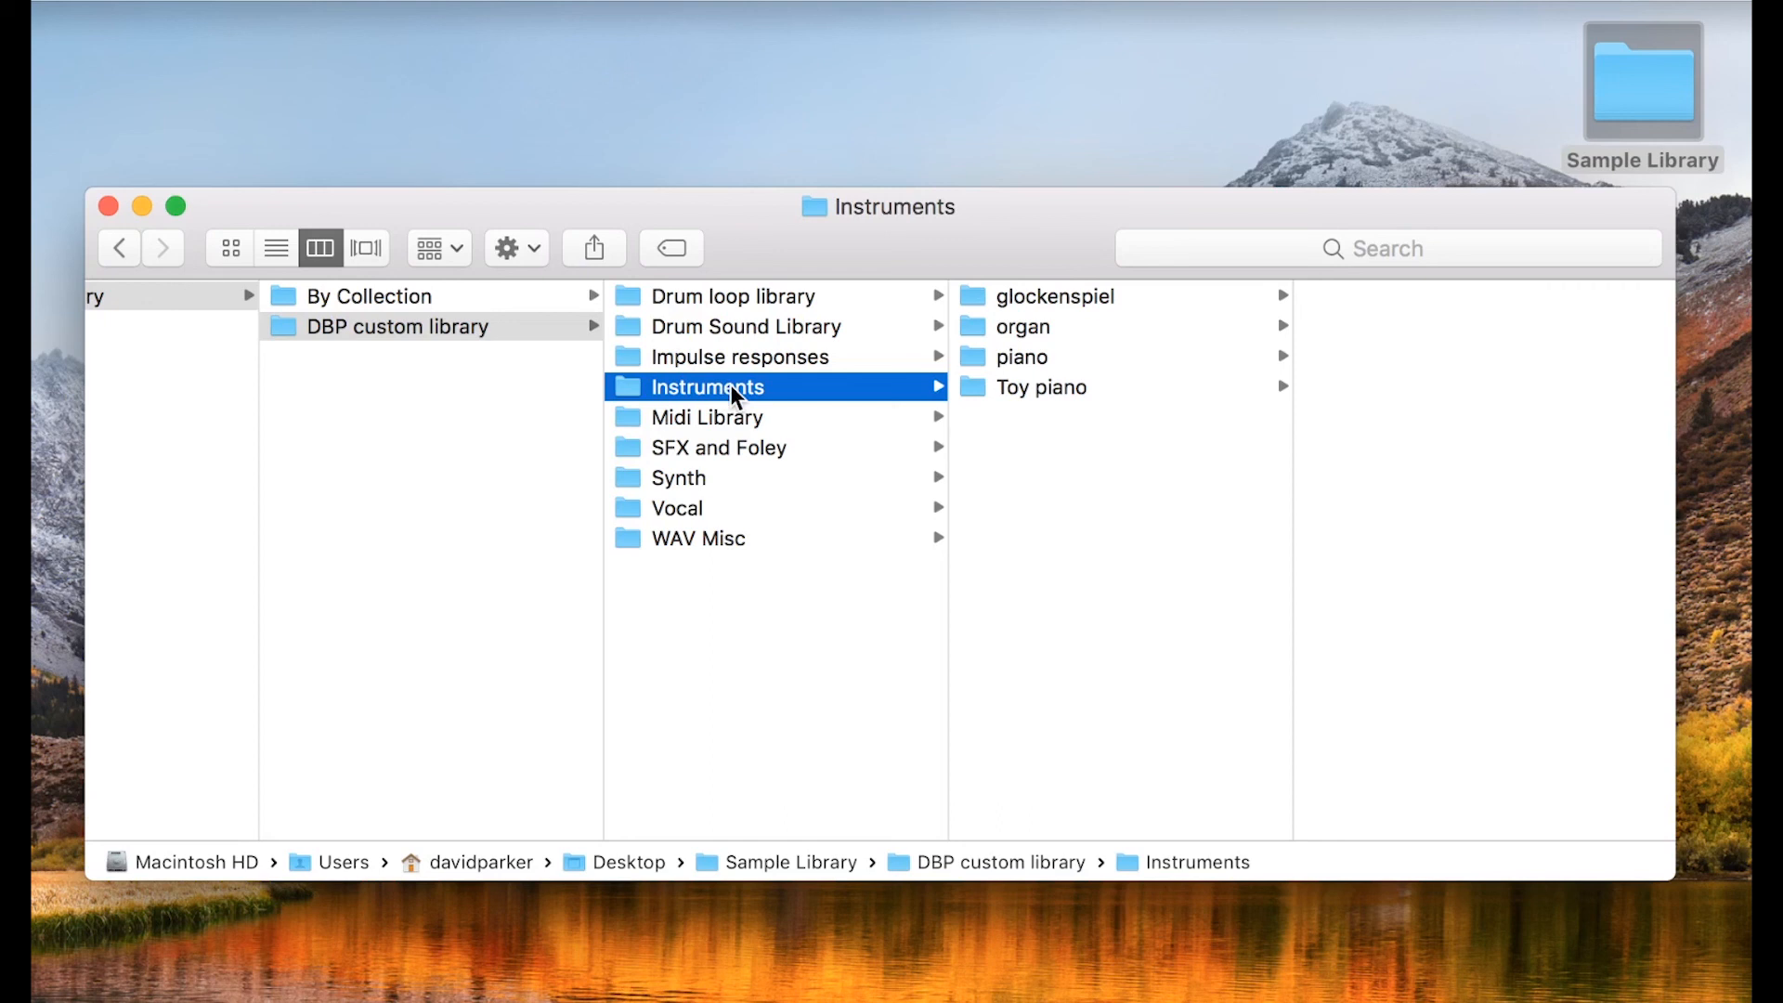
mouse_move(996, 247)
mouse_down()
mouse_move(1003, 217)
mouse_move(1034, 260)
mouse_move(989, 247)
mouse_move(1010, 240)
mouse_move(978, 247)
mouse_up()
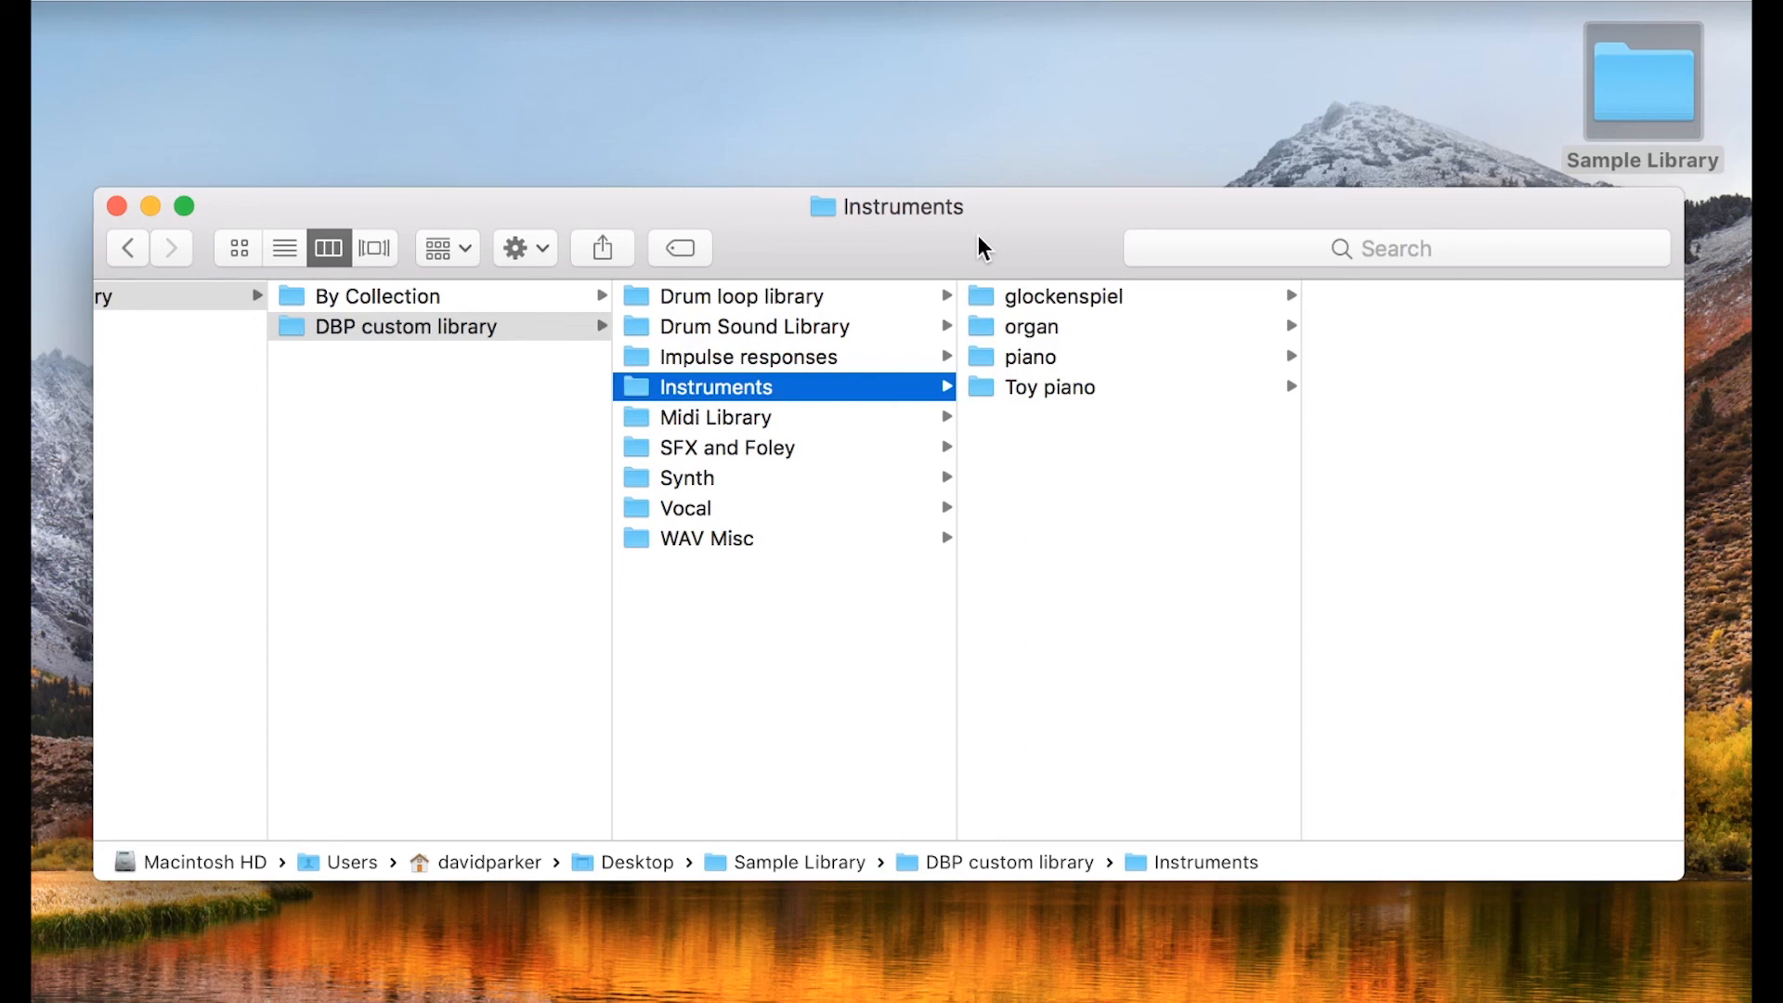
click(771, 420)
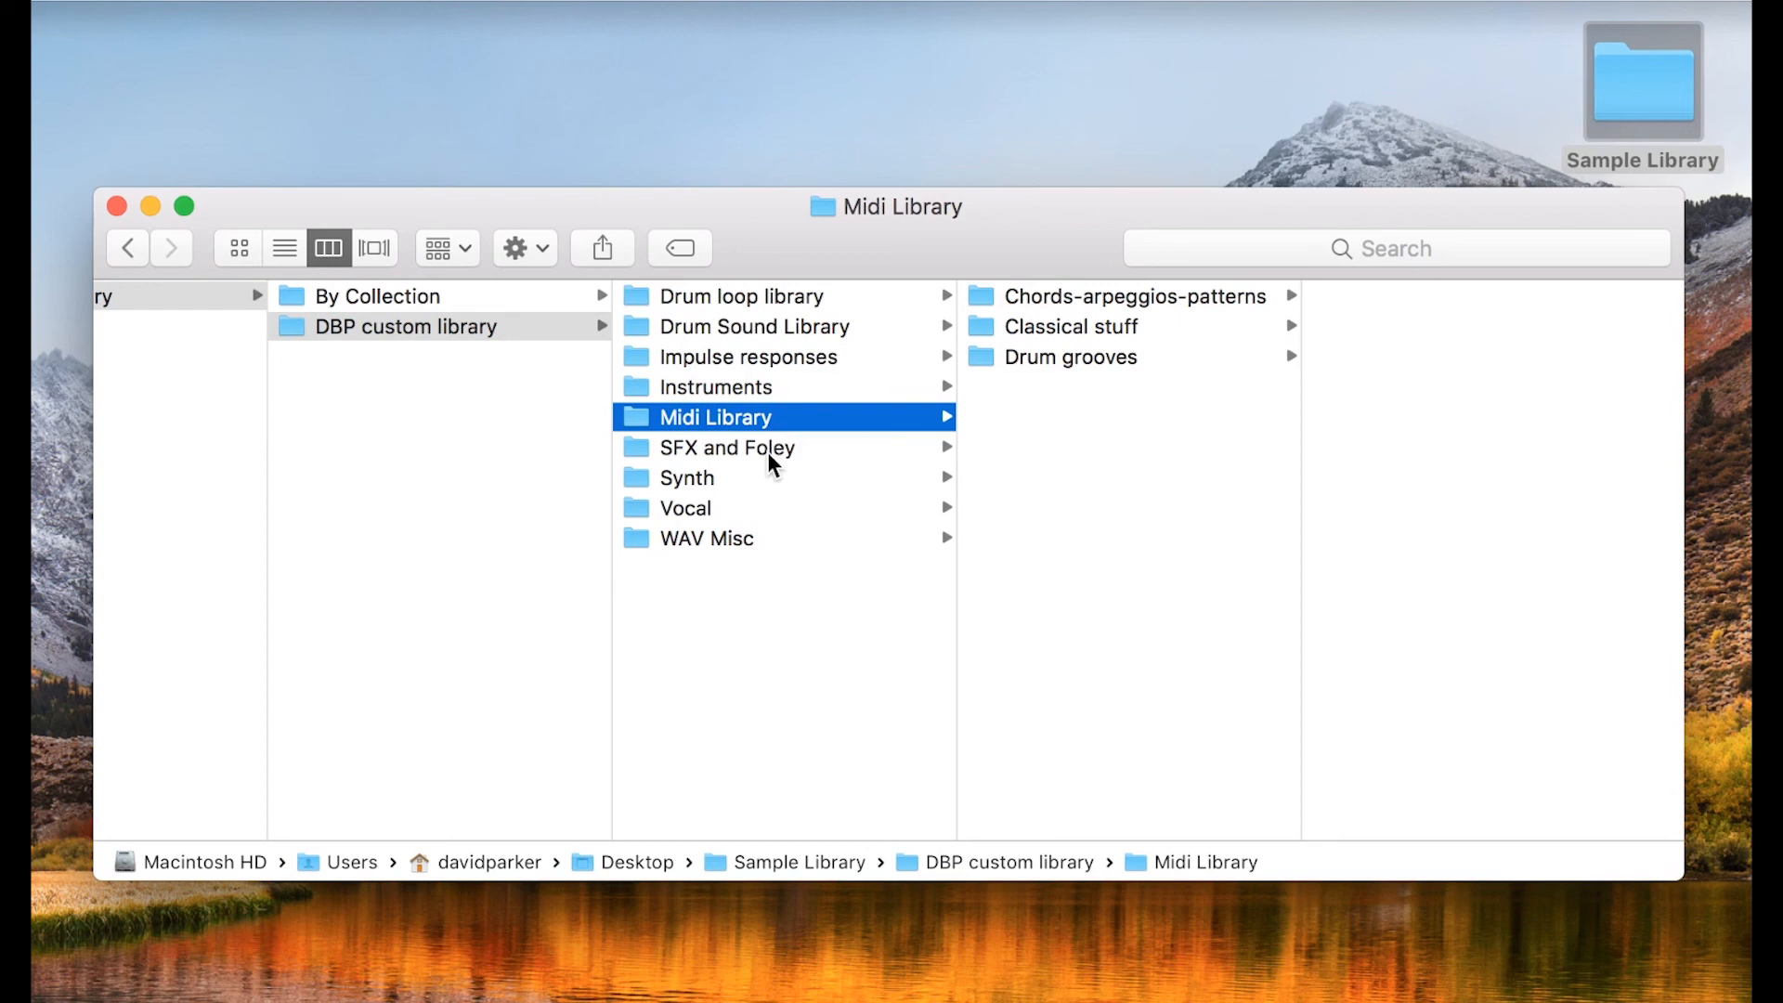
click(722, 479)
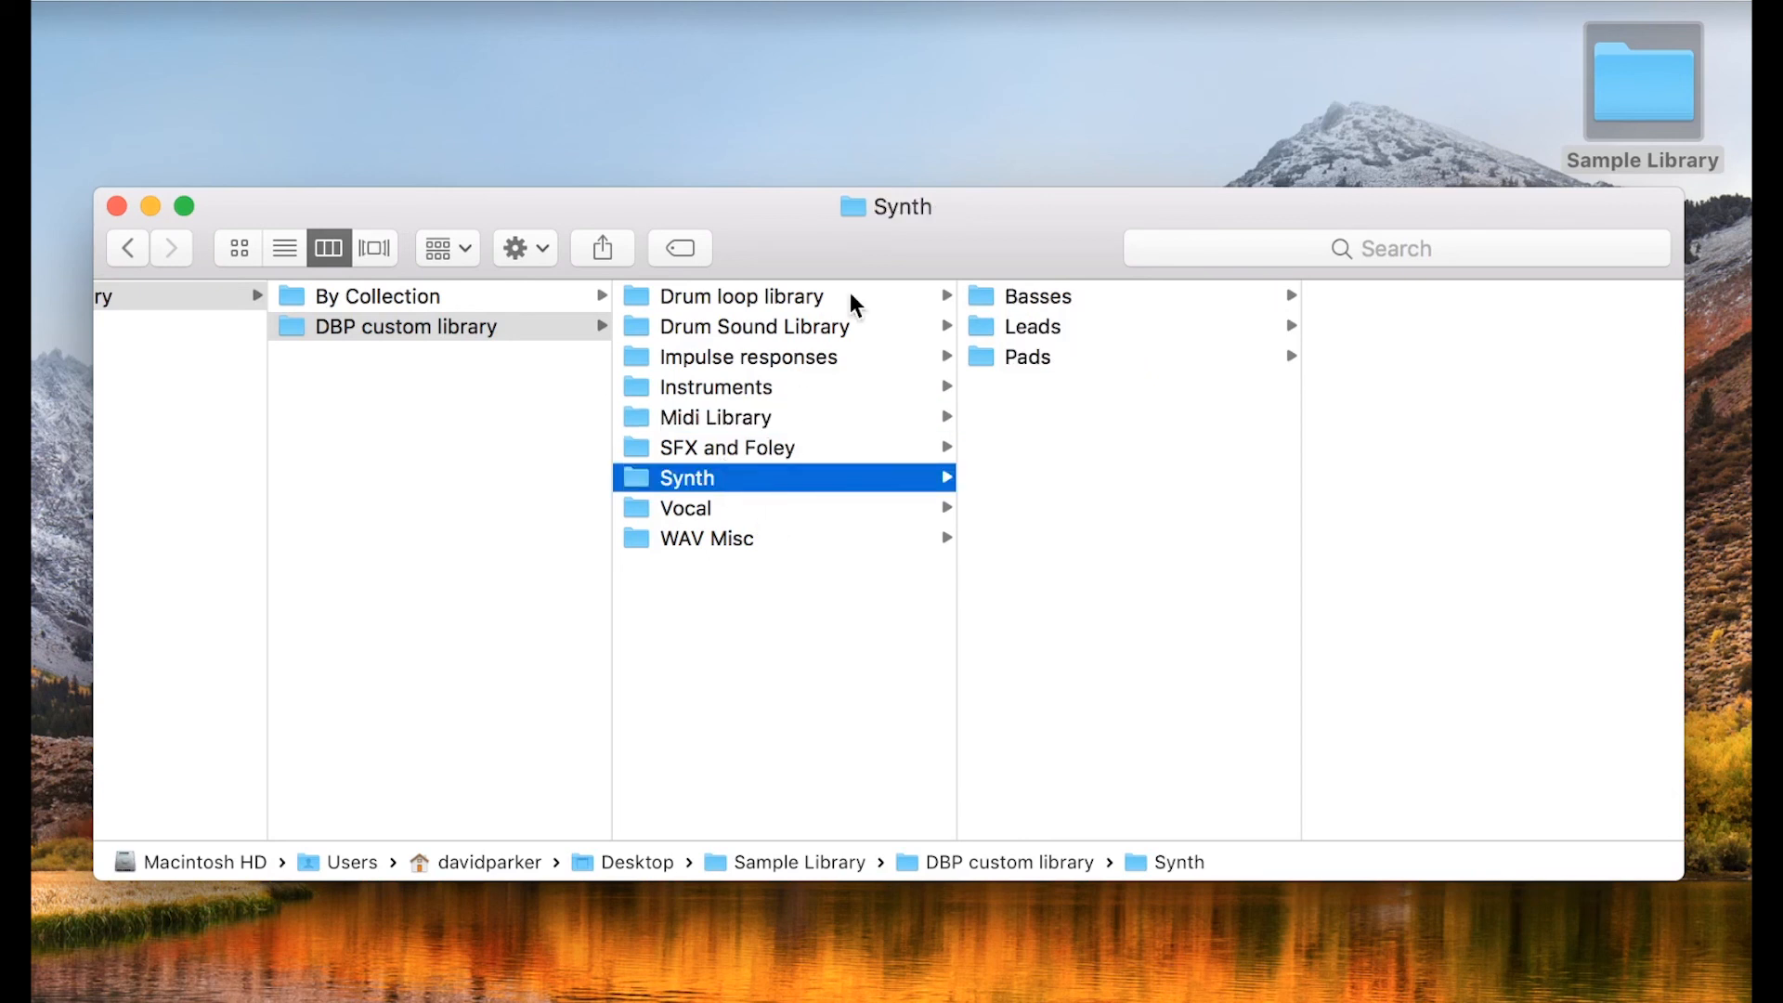
drag(995, 239, 996, 267)
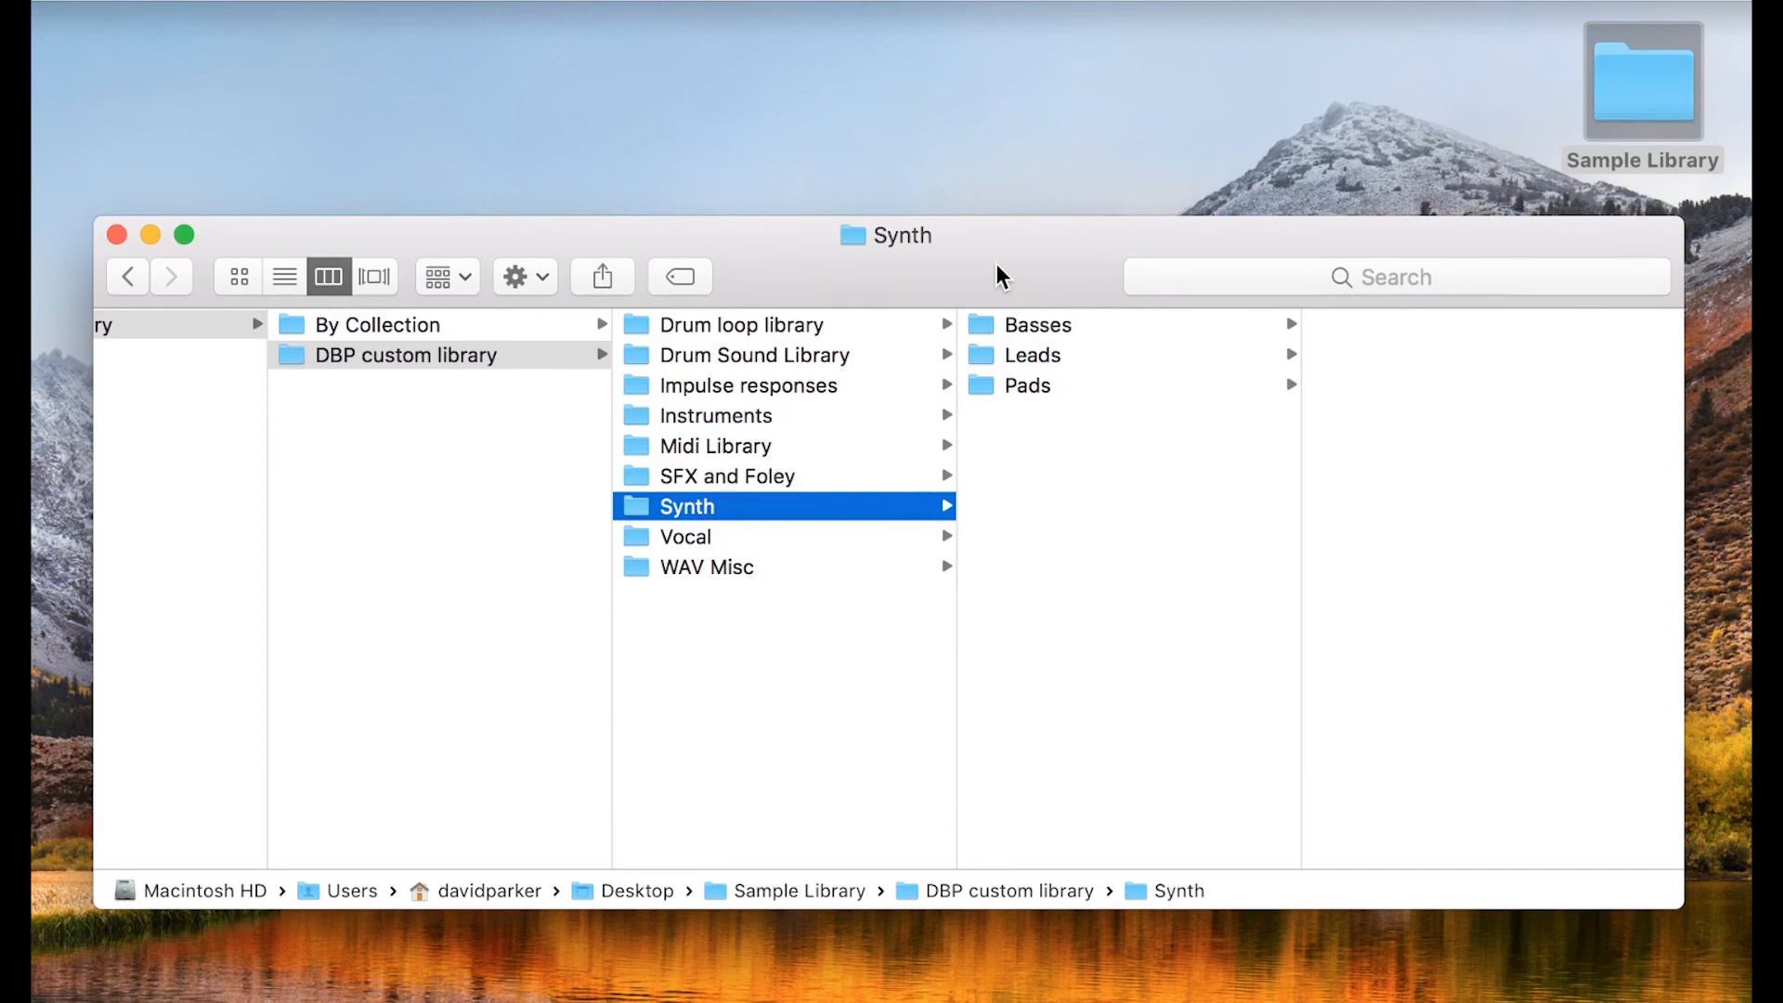
drag(997, 265, 1007, 268)
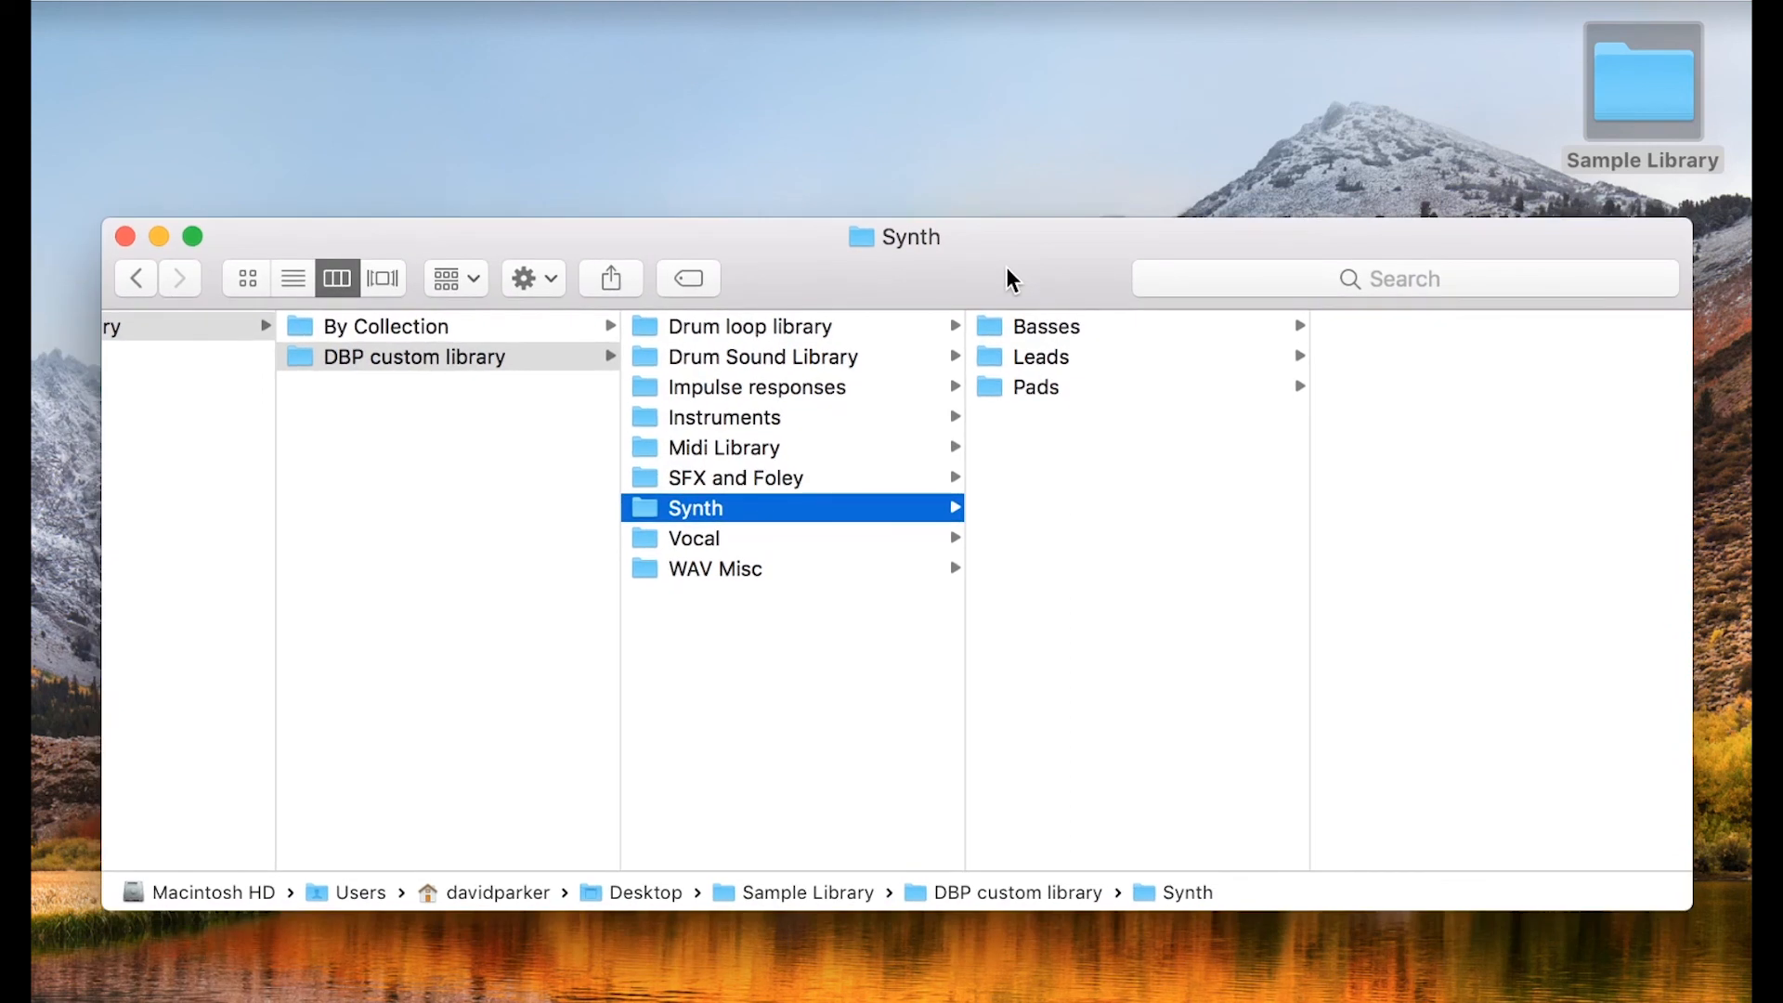
Show the By Collection folder's contents again and return to the DBP custom library folder
click(480, 329)
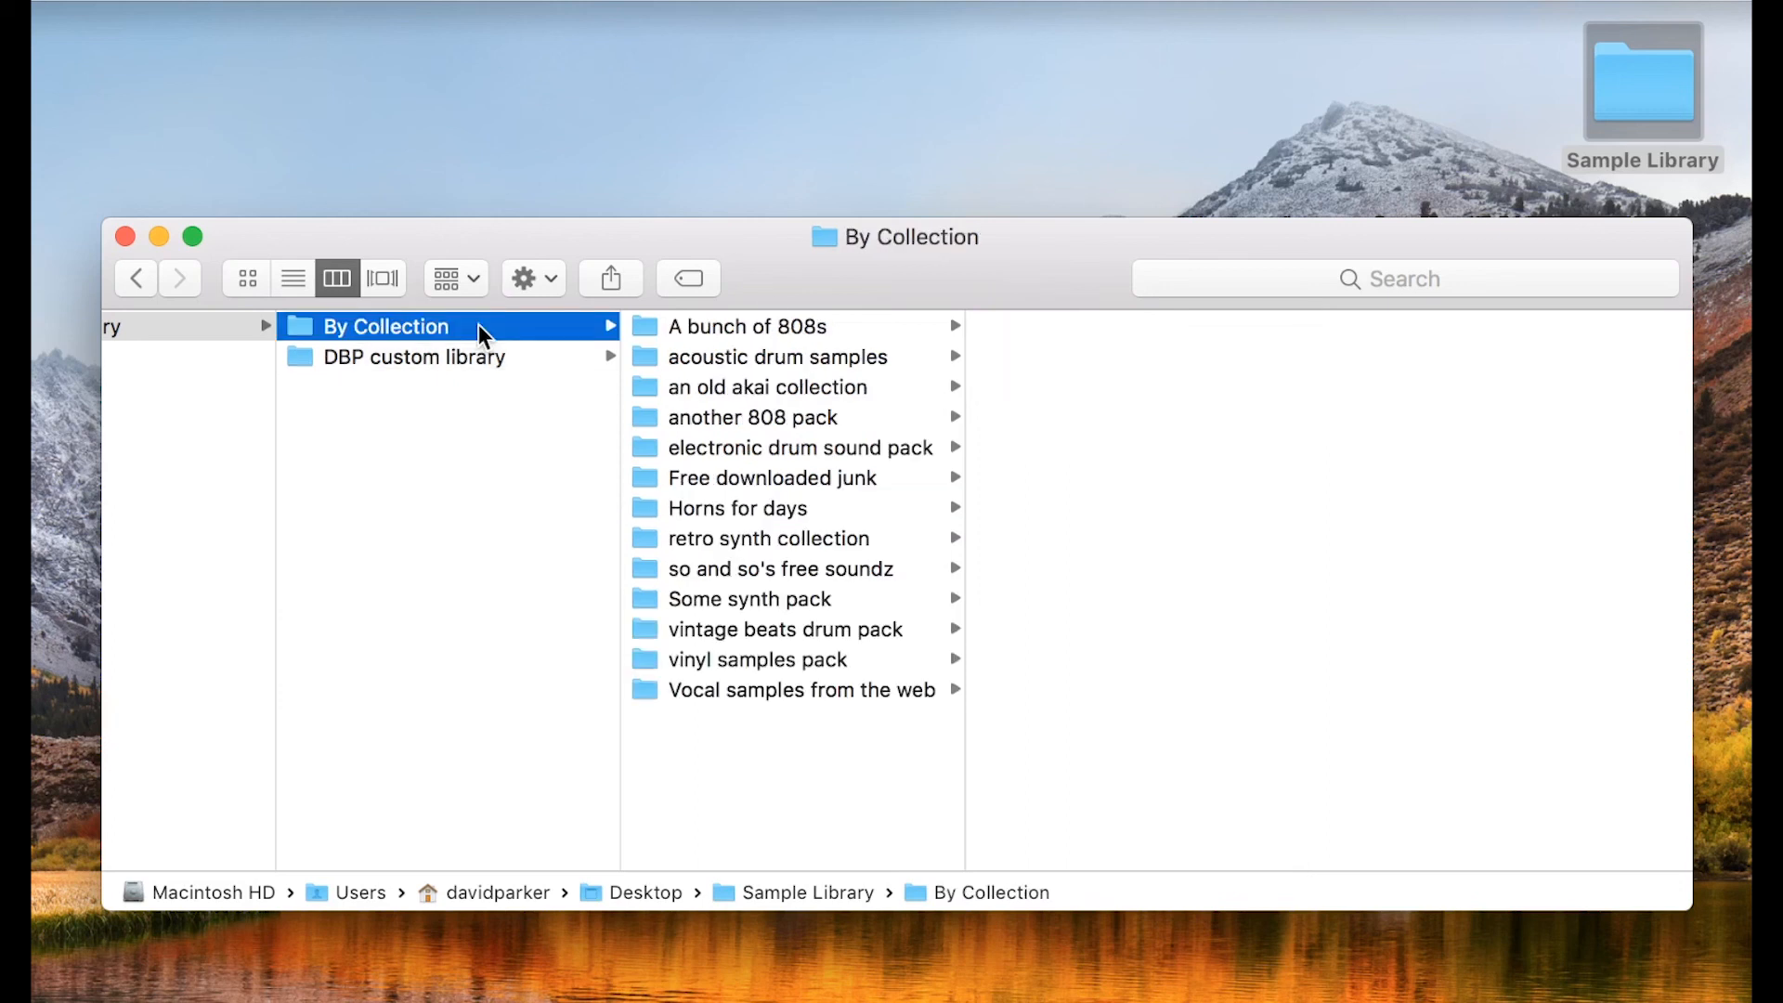
click(467, 357)
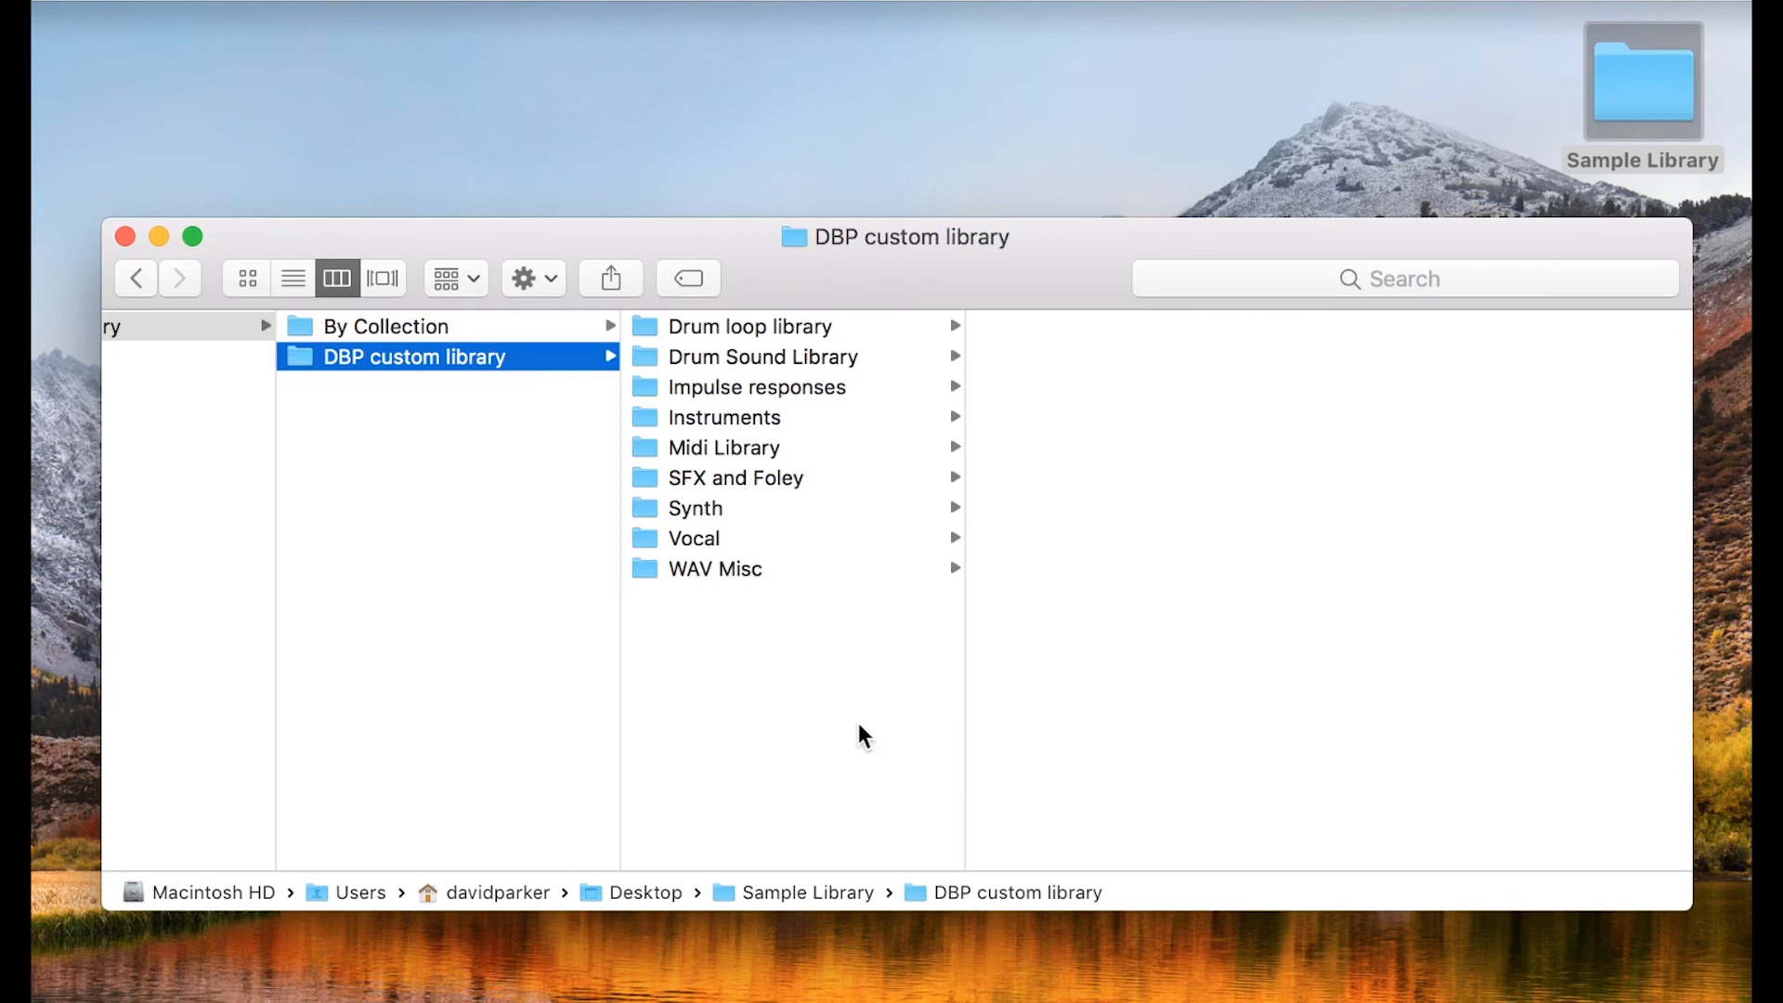
mouse_move(942, 269)
mouse_down()
mouse_move(919, 257)
mouse_move(927, 238)
mouse_move(905, 245)
mouse_move(907, 282)
mouse_move(924, 282)
mouse_up()
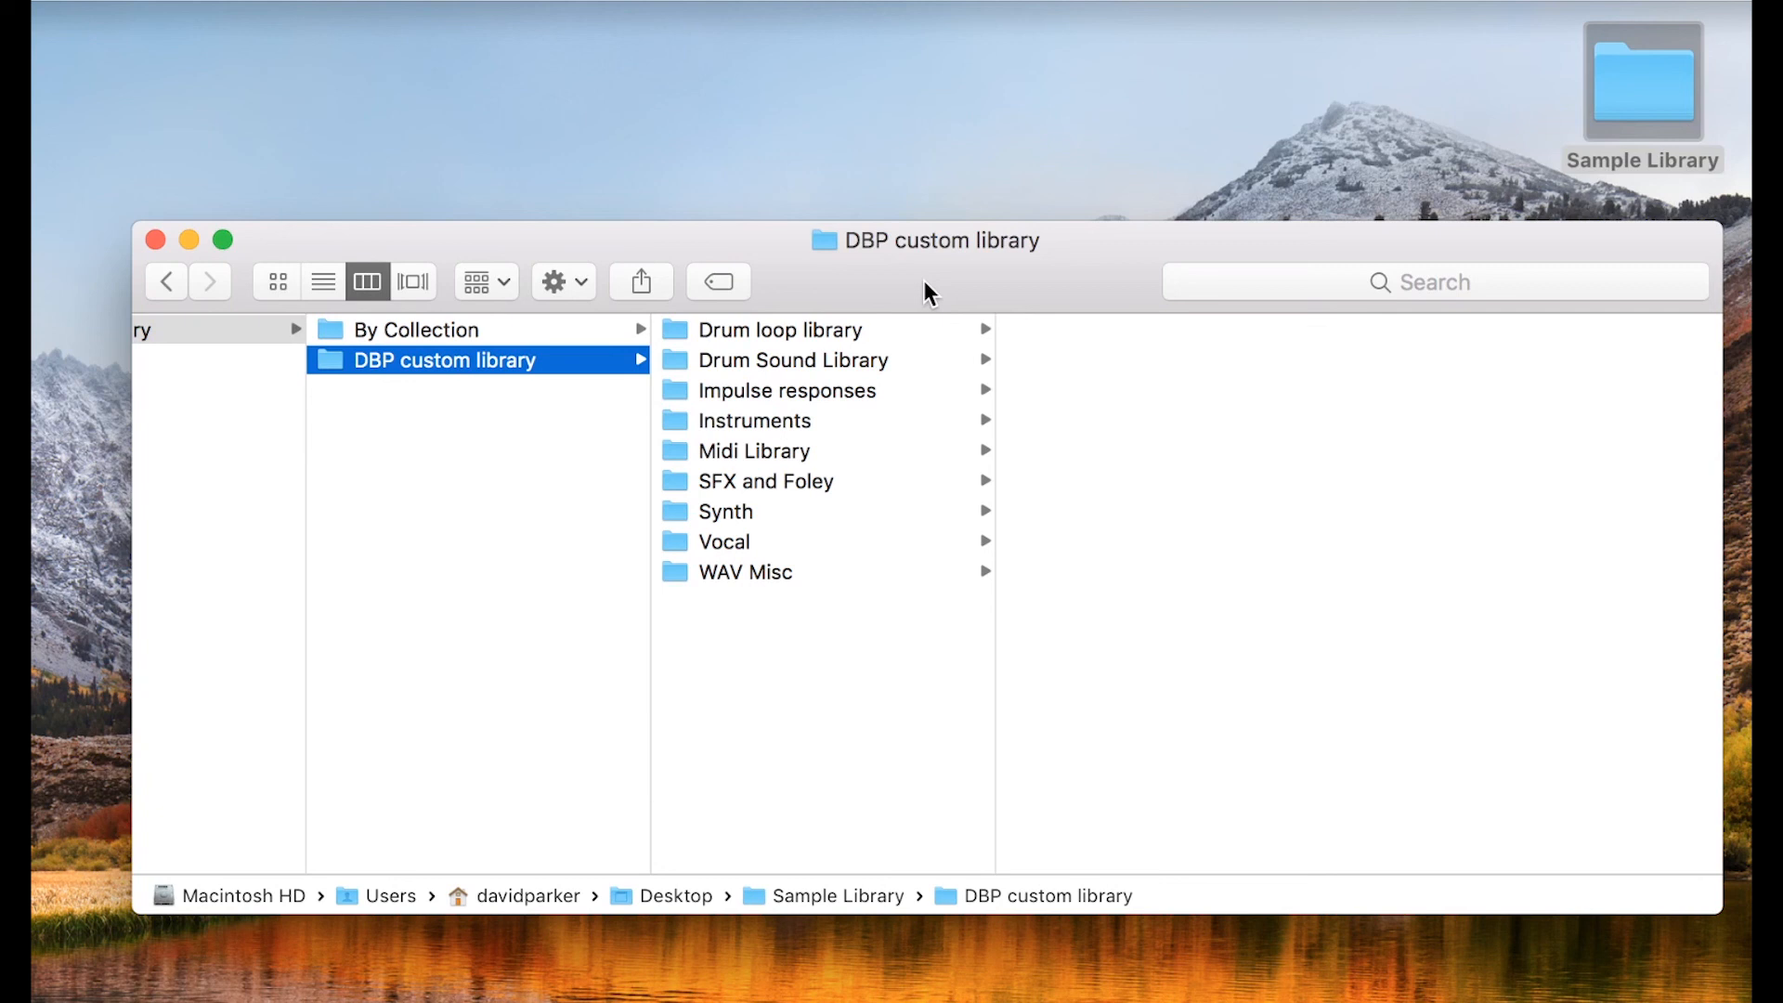
drag(923, 280, 897, 277)
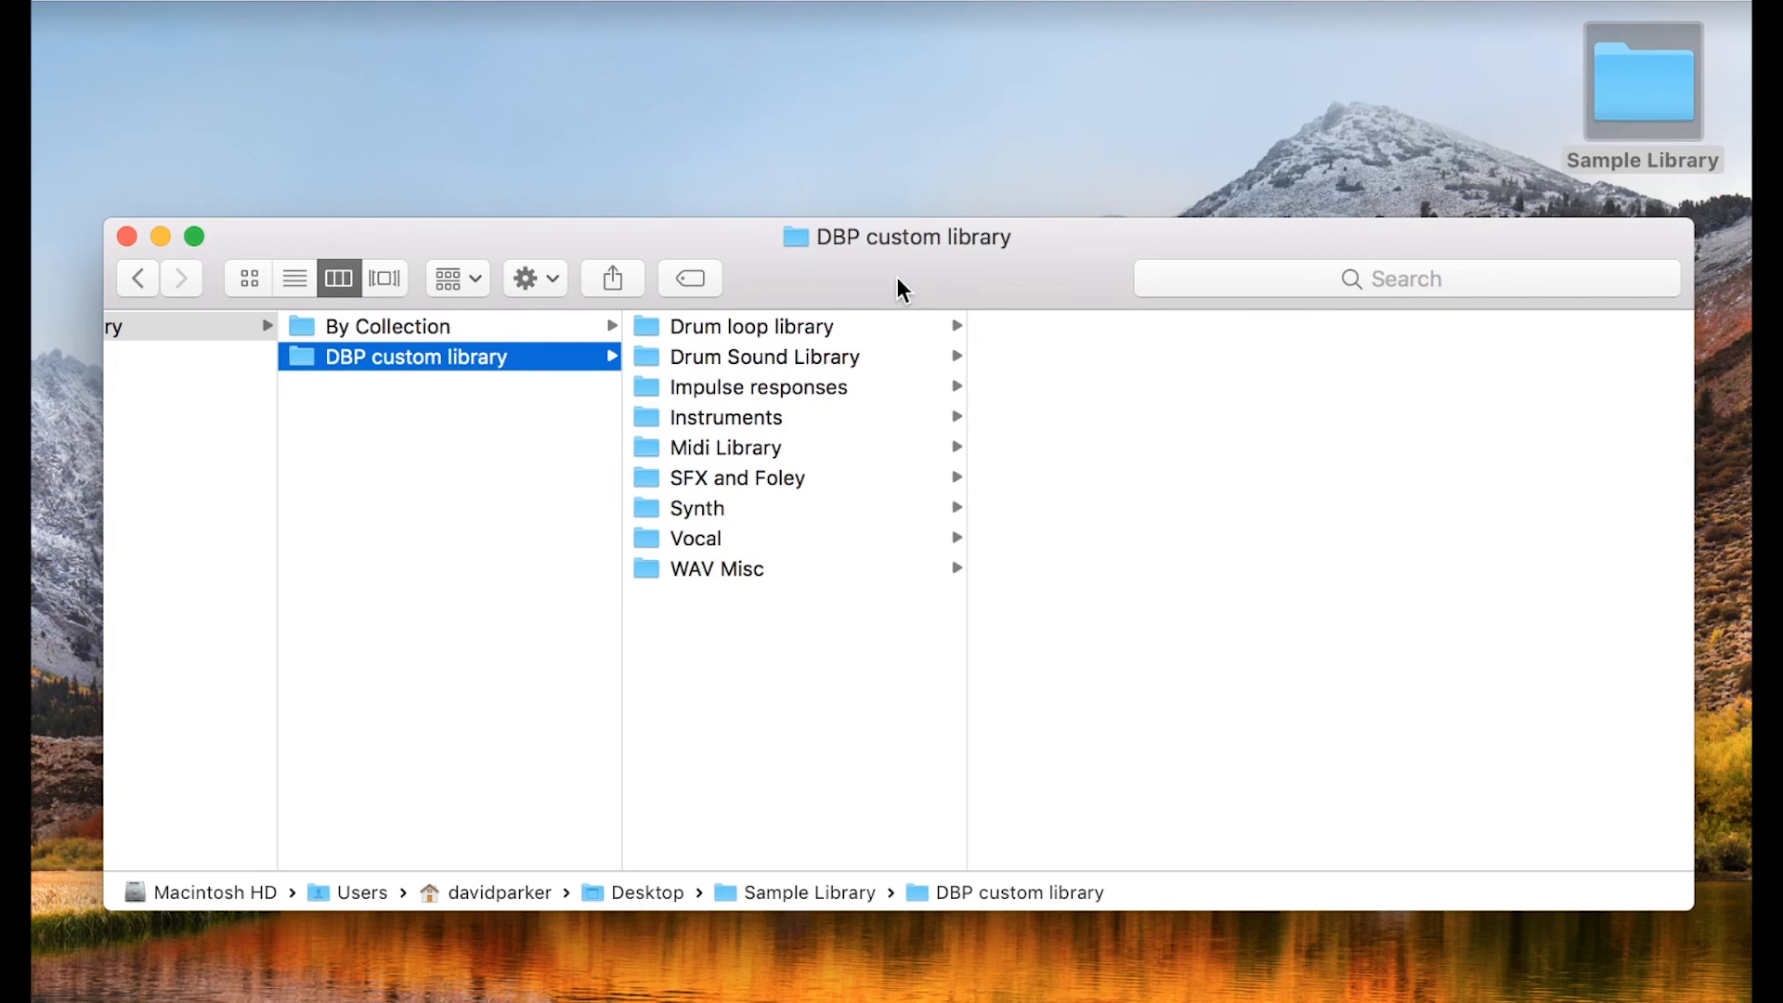
drag(897, 277, 898, 303)
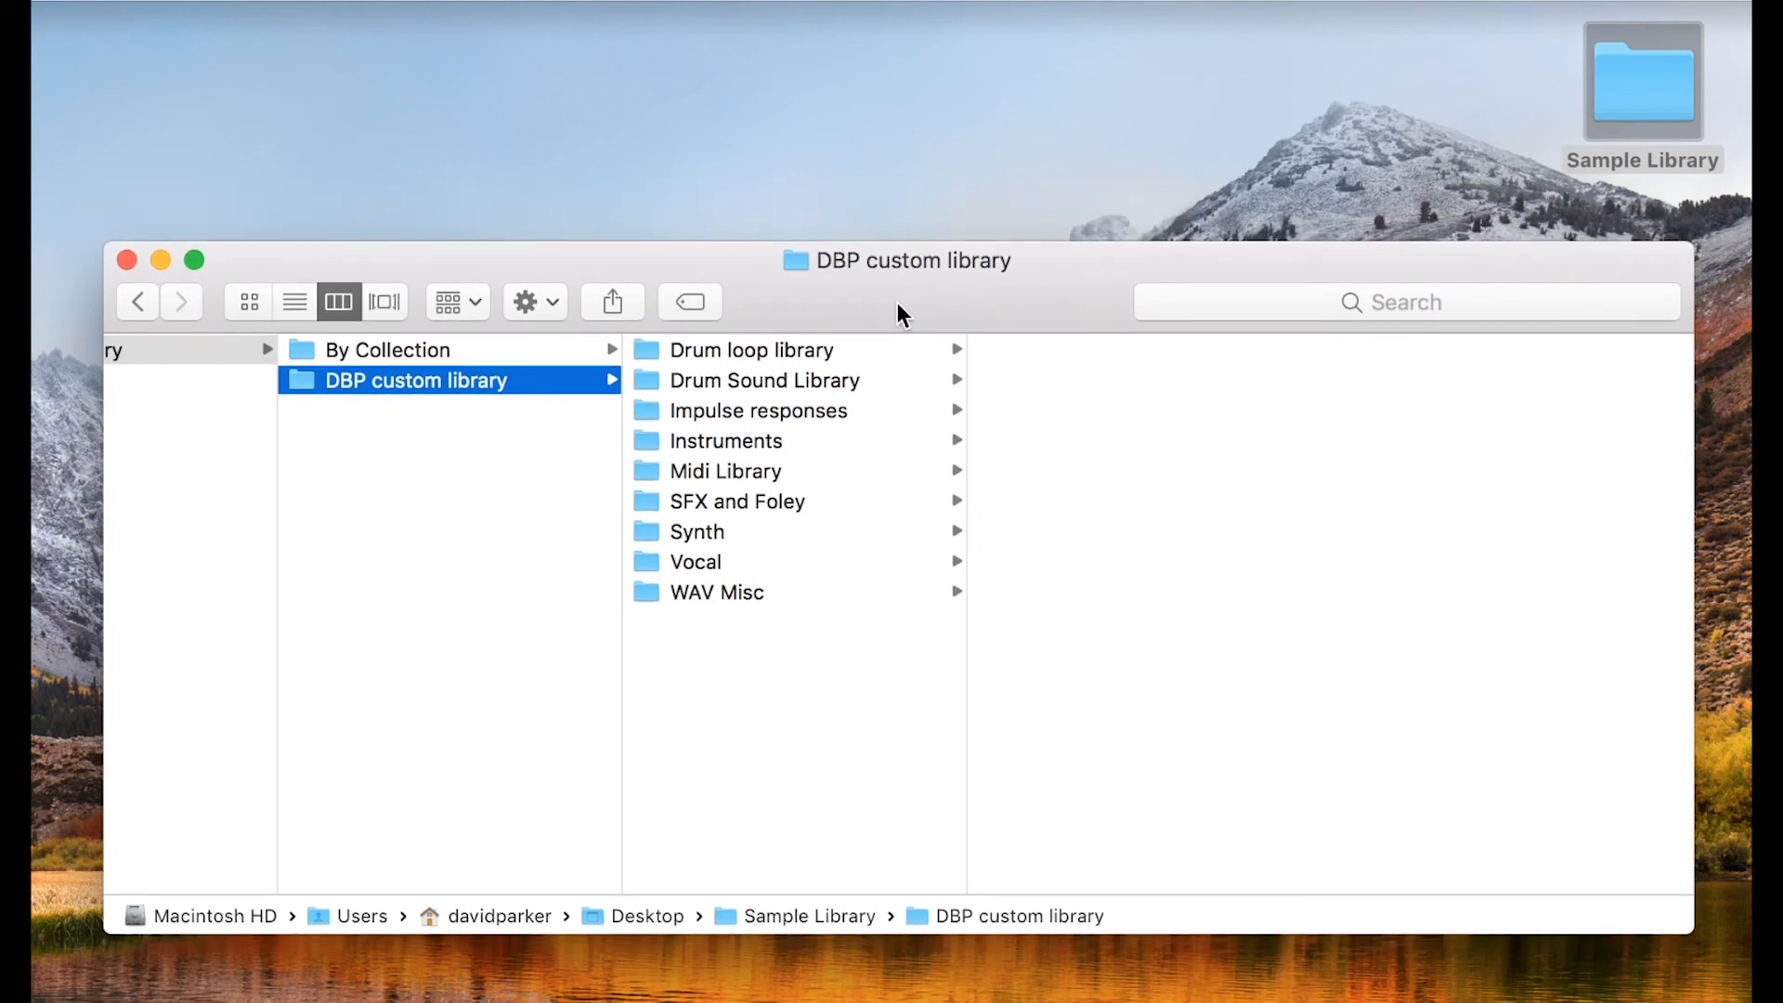
drag(897, 303, 904, 271)
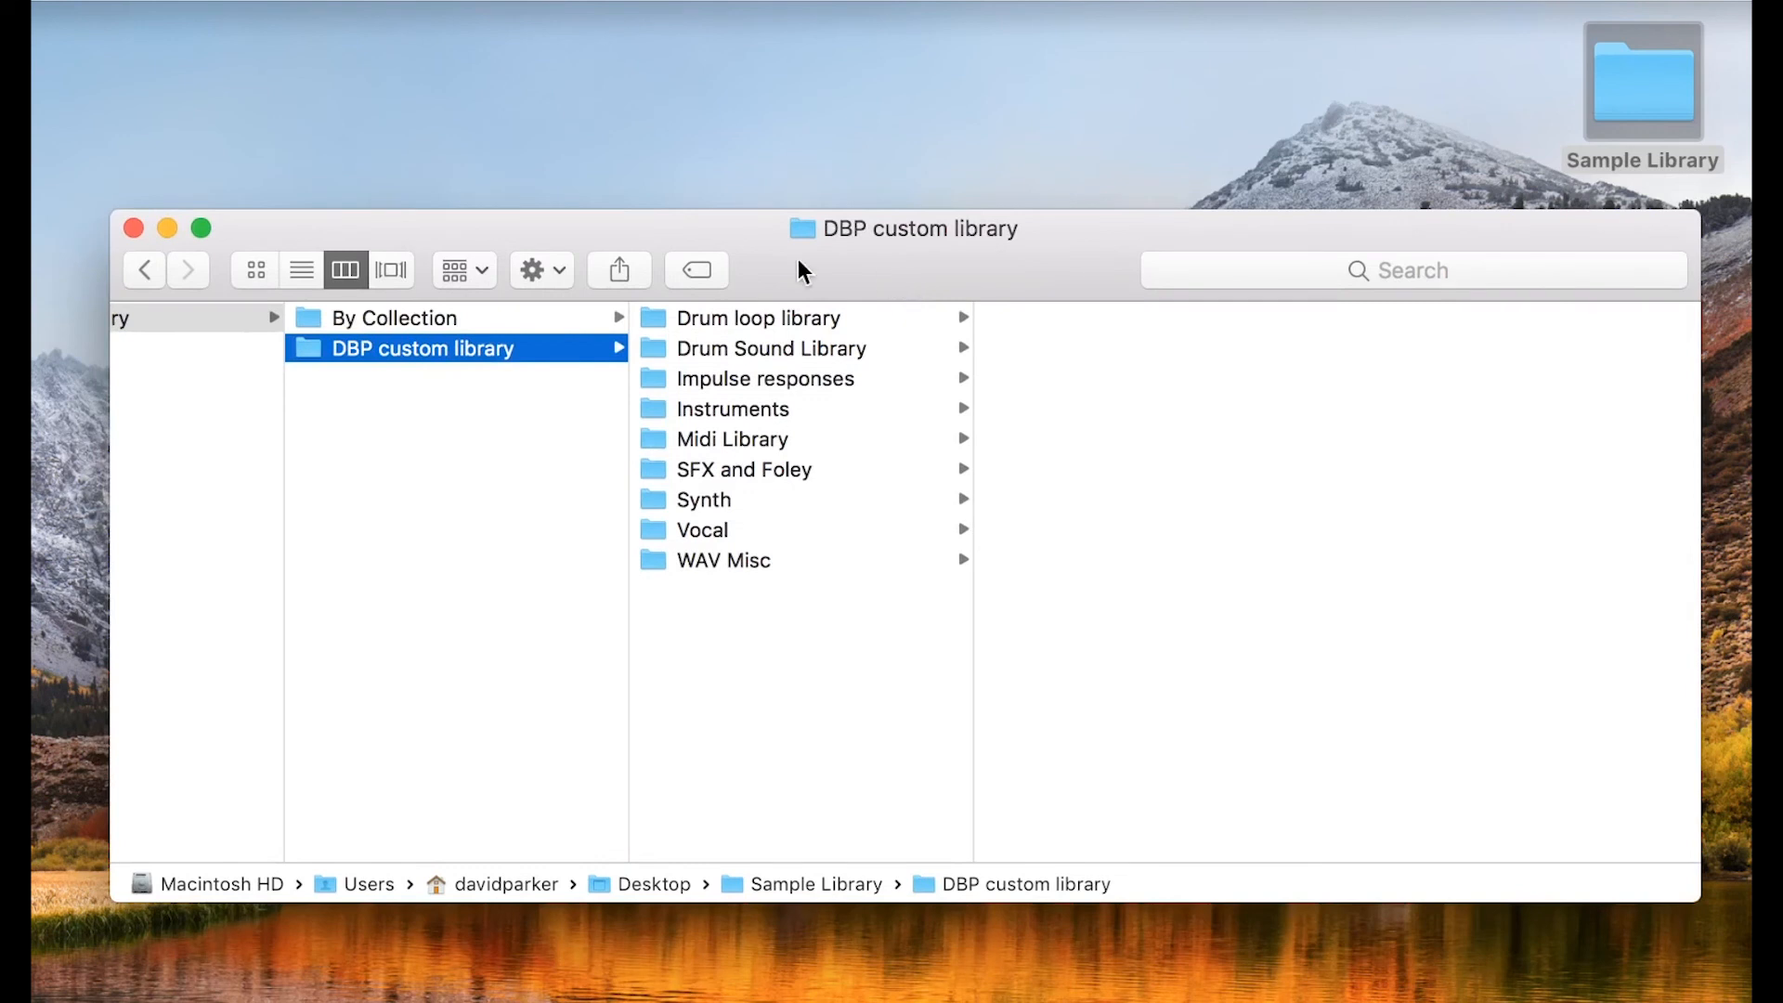